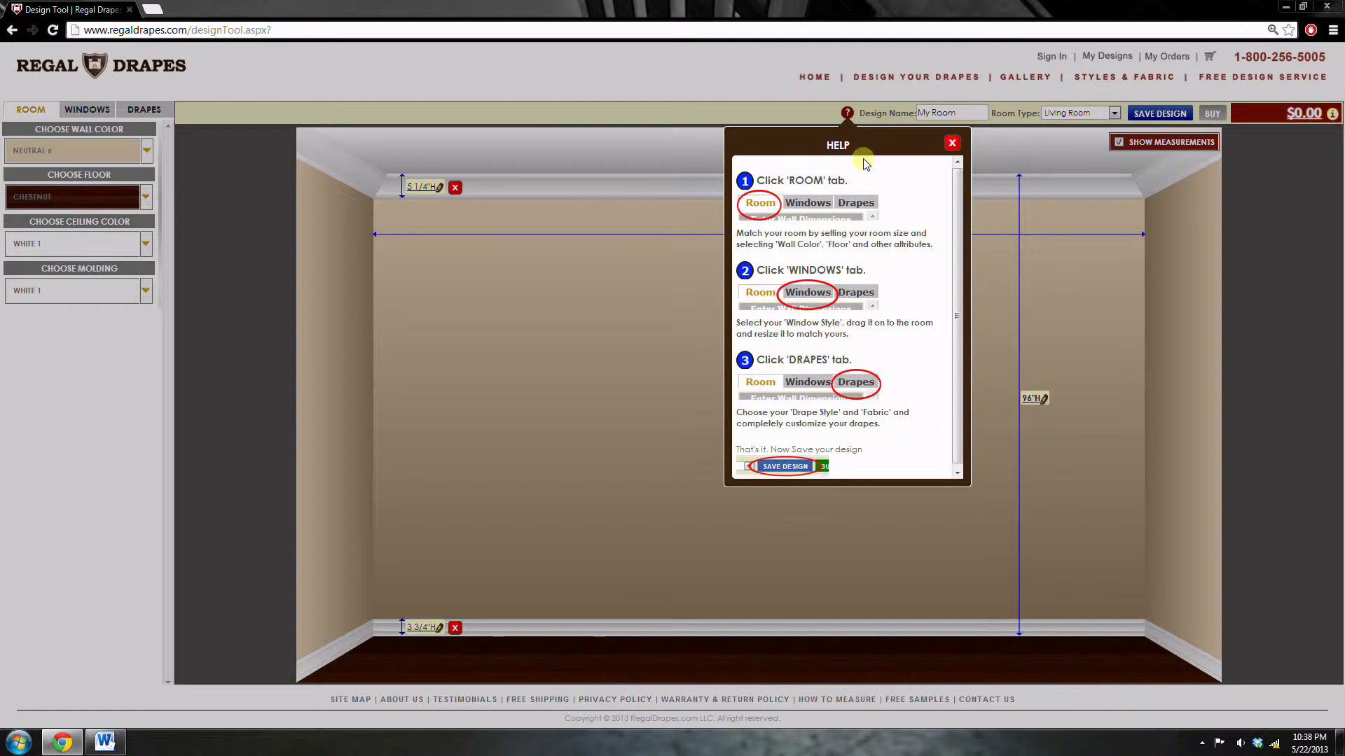
Step: Resize the wall to 180" wide by 108" high
left_click(952, 144)
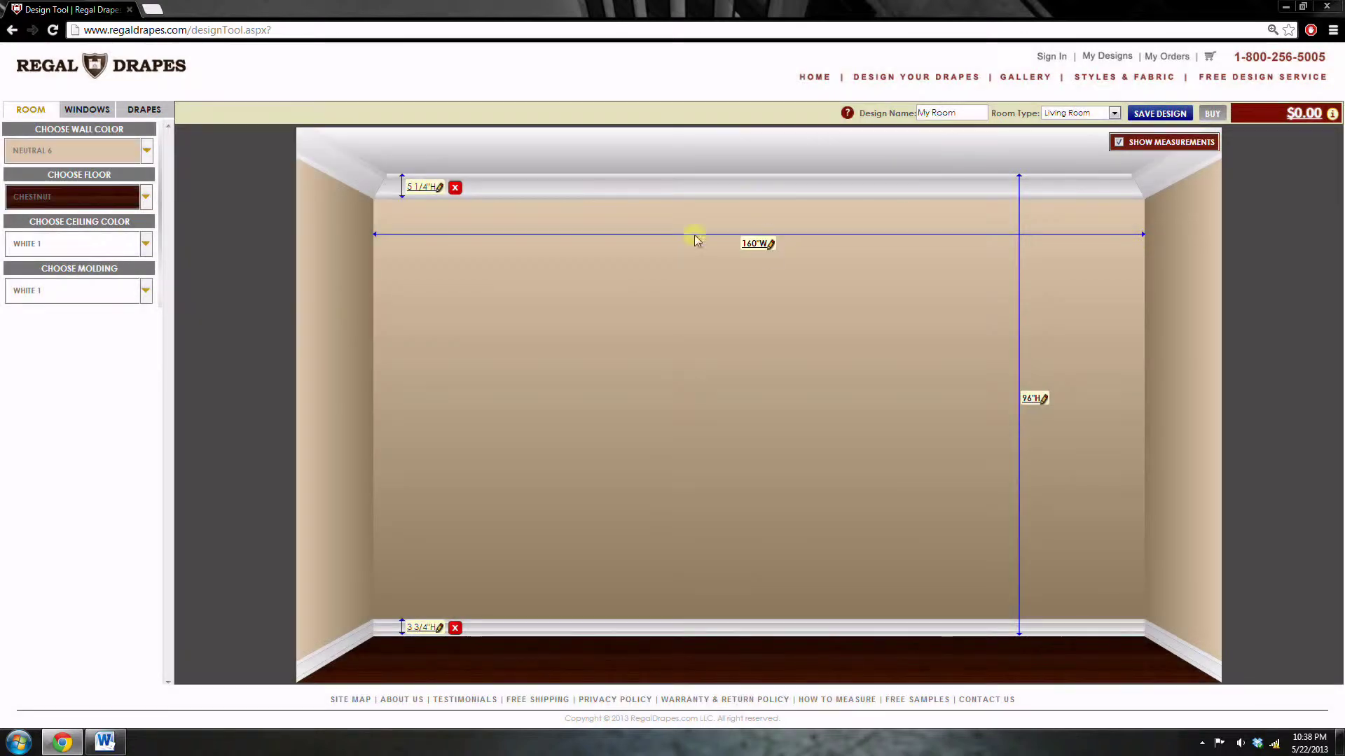
left_click(760, 245)
type("180")
key("Return")
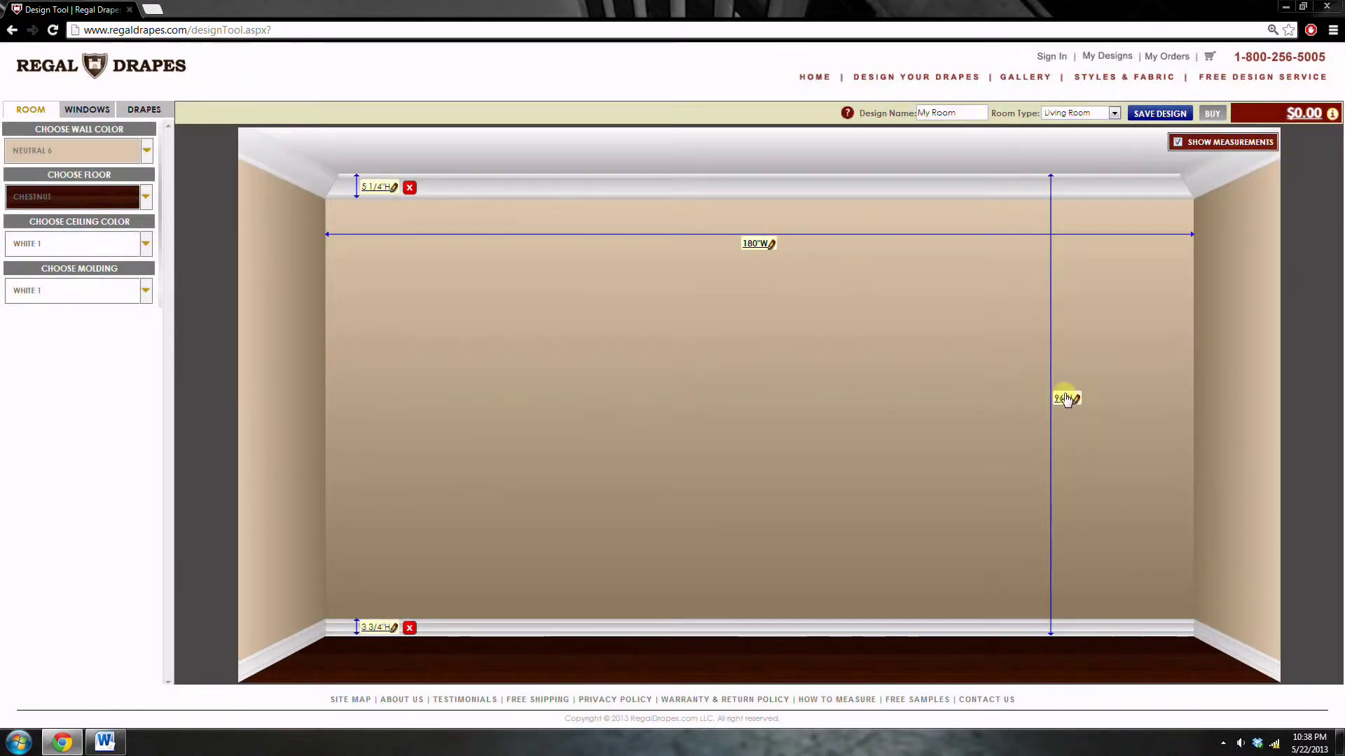
left_click(1065, 398)
type("108")
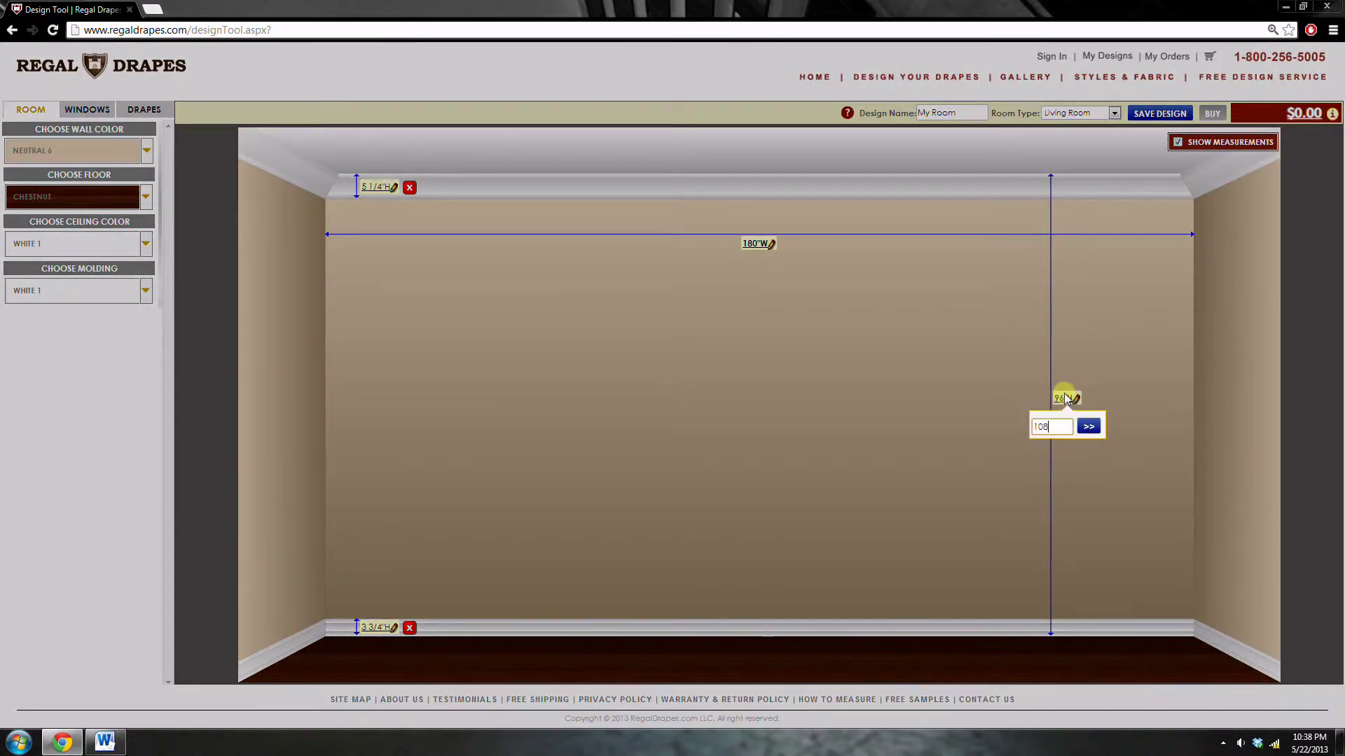
key("Return")
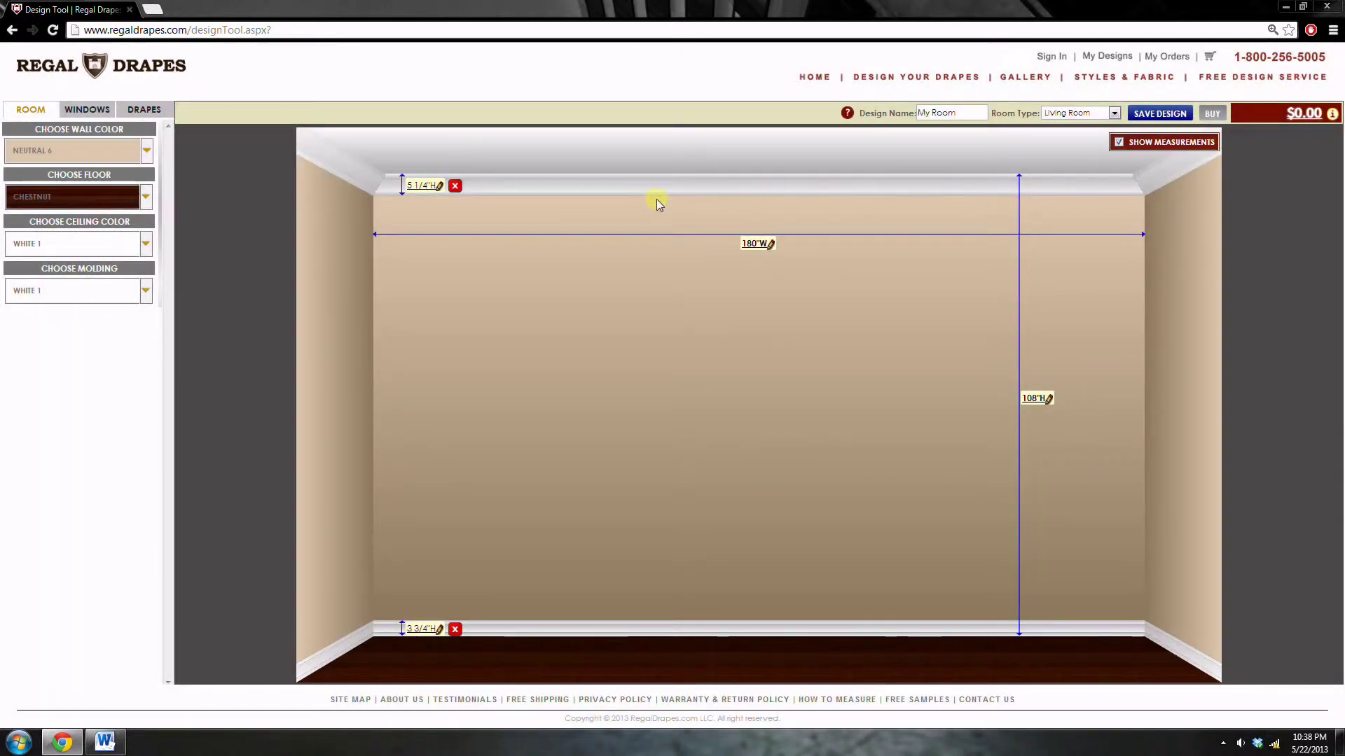
Step: Remove the crown molding and set the baseboard height to 4"
left_click(455, 186)
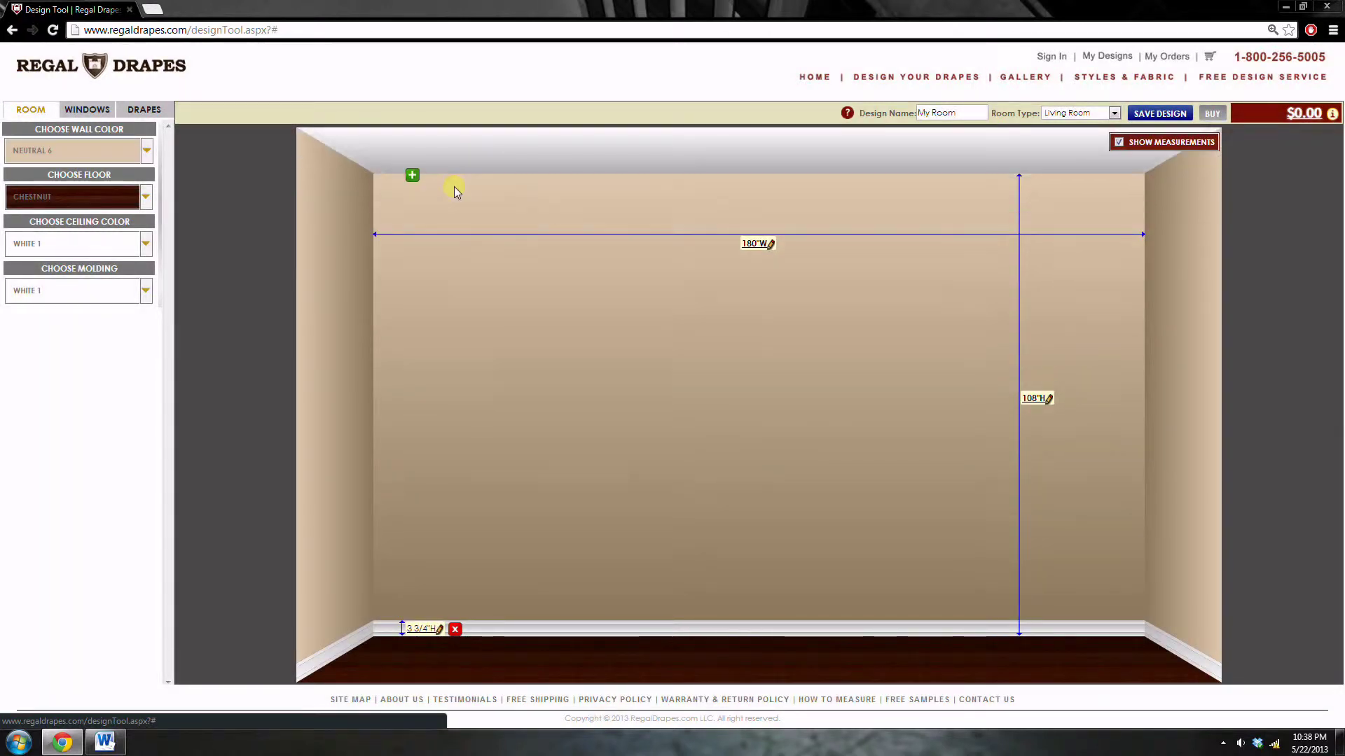
left_click(423, 632)
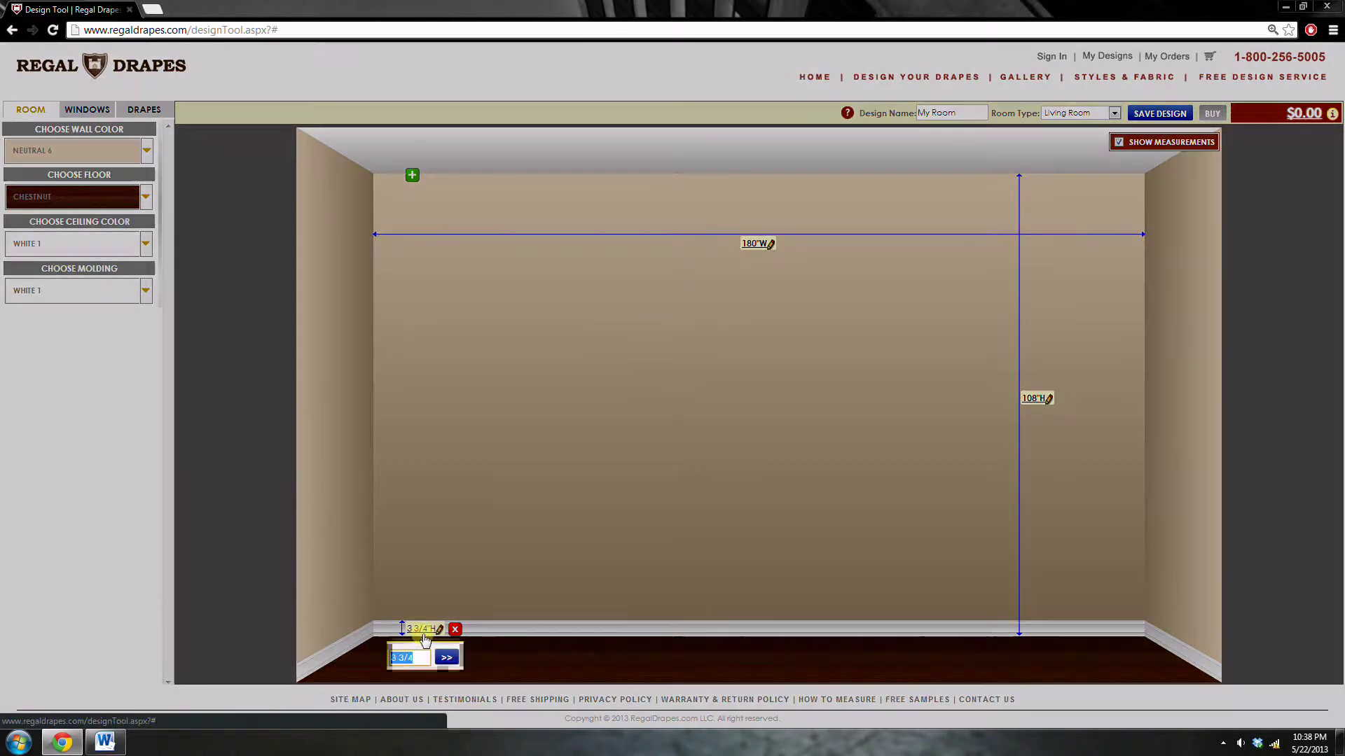
type("4")
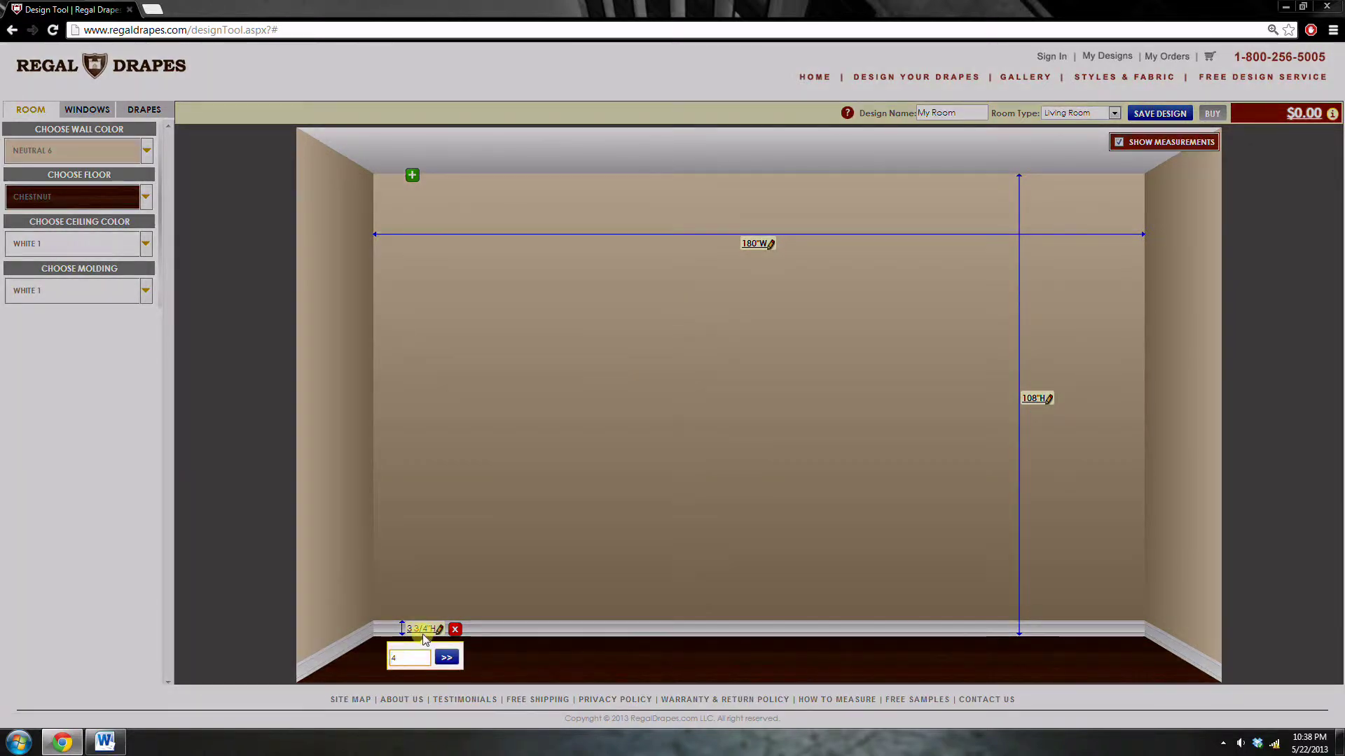
key("Return")
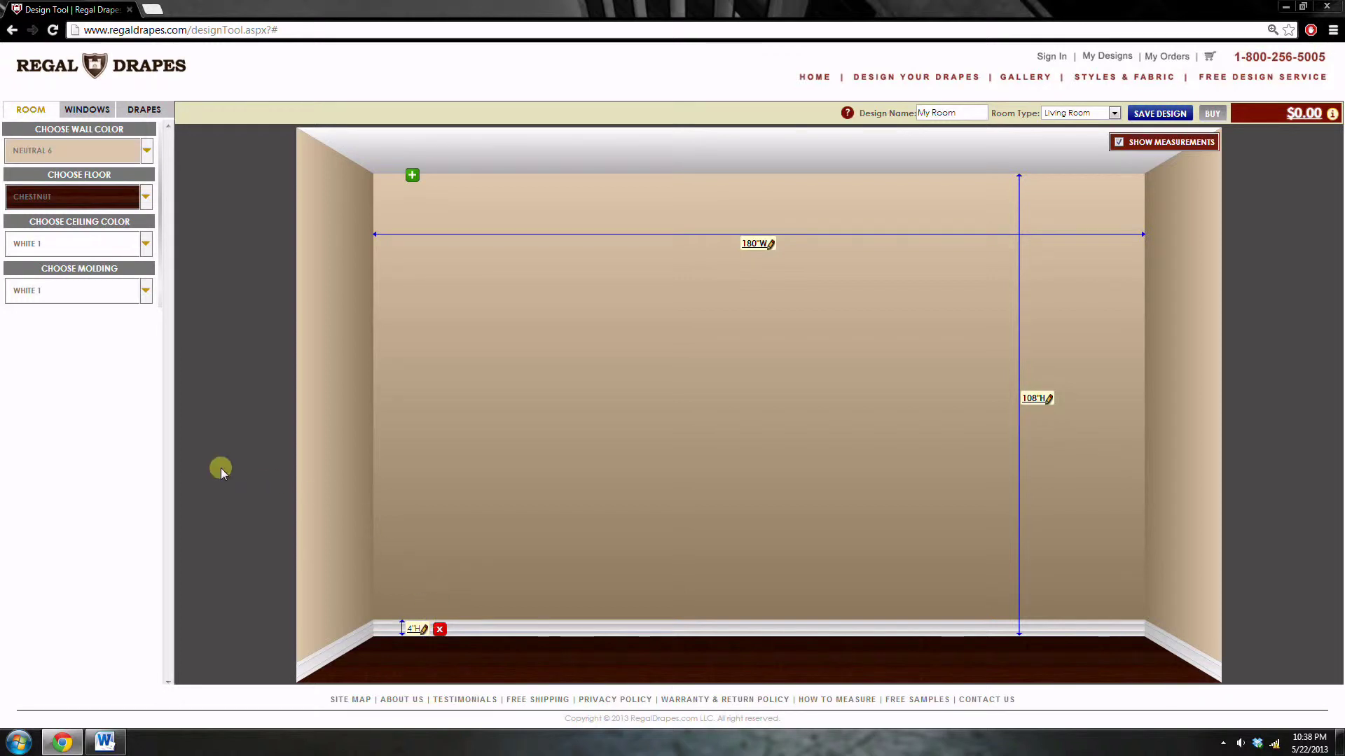
Step: Paint the walls Blue 11 and give the room a Maple floor
left_click(98, 163)
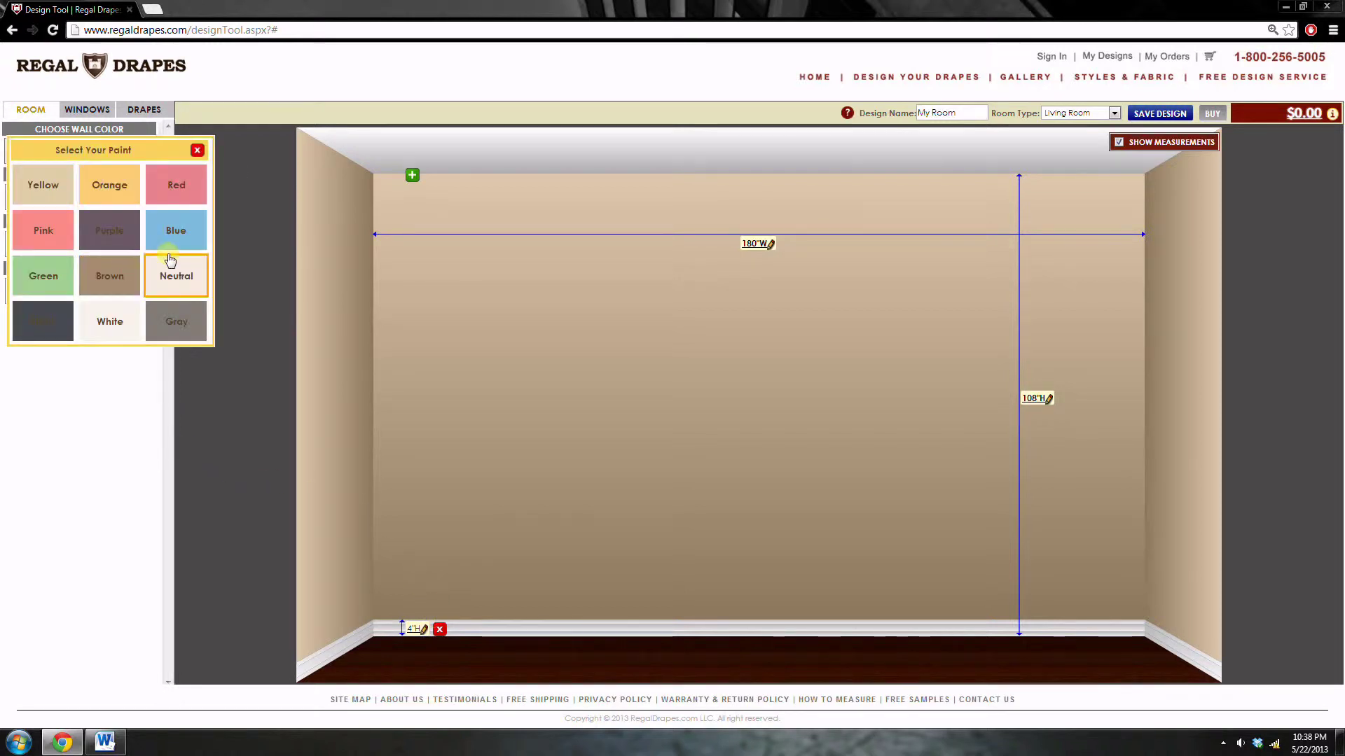
left_click(174, 231)
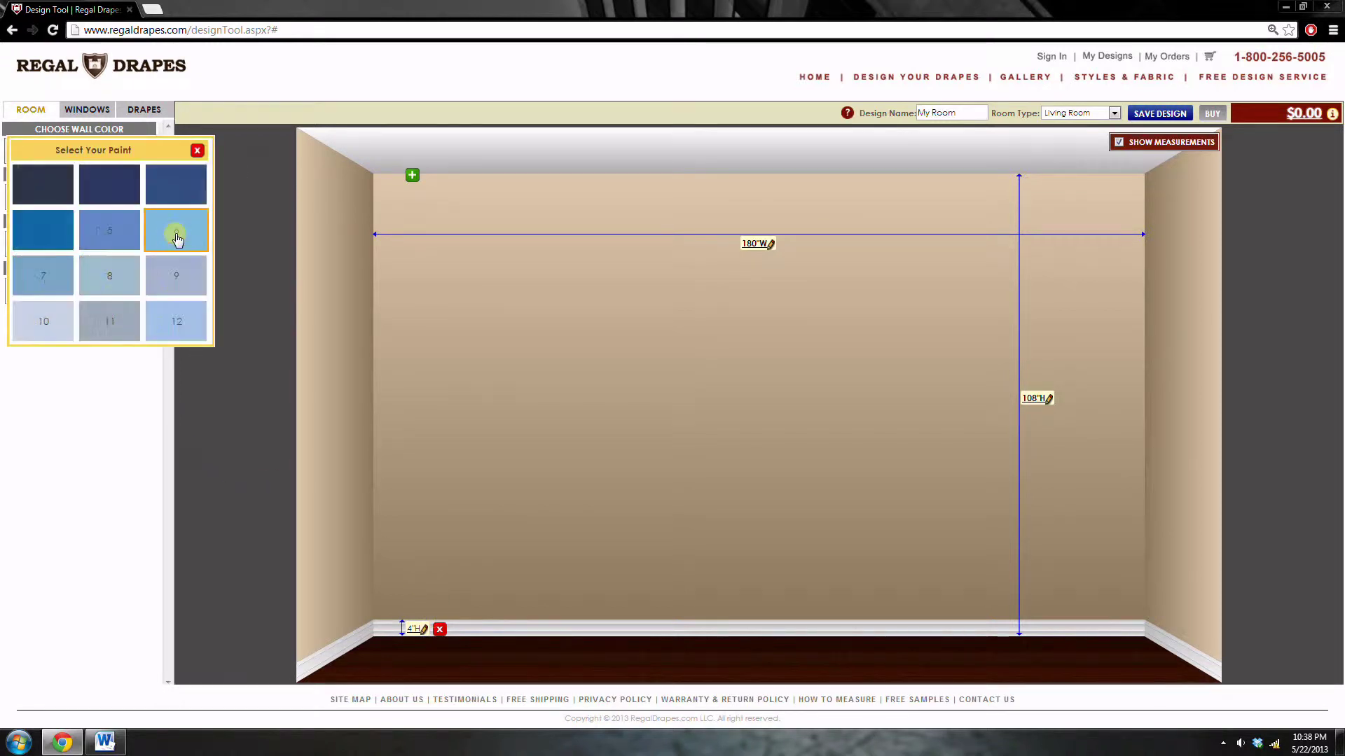
left_click(123, 331)
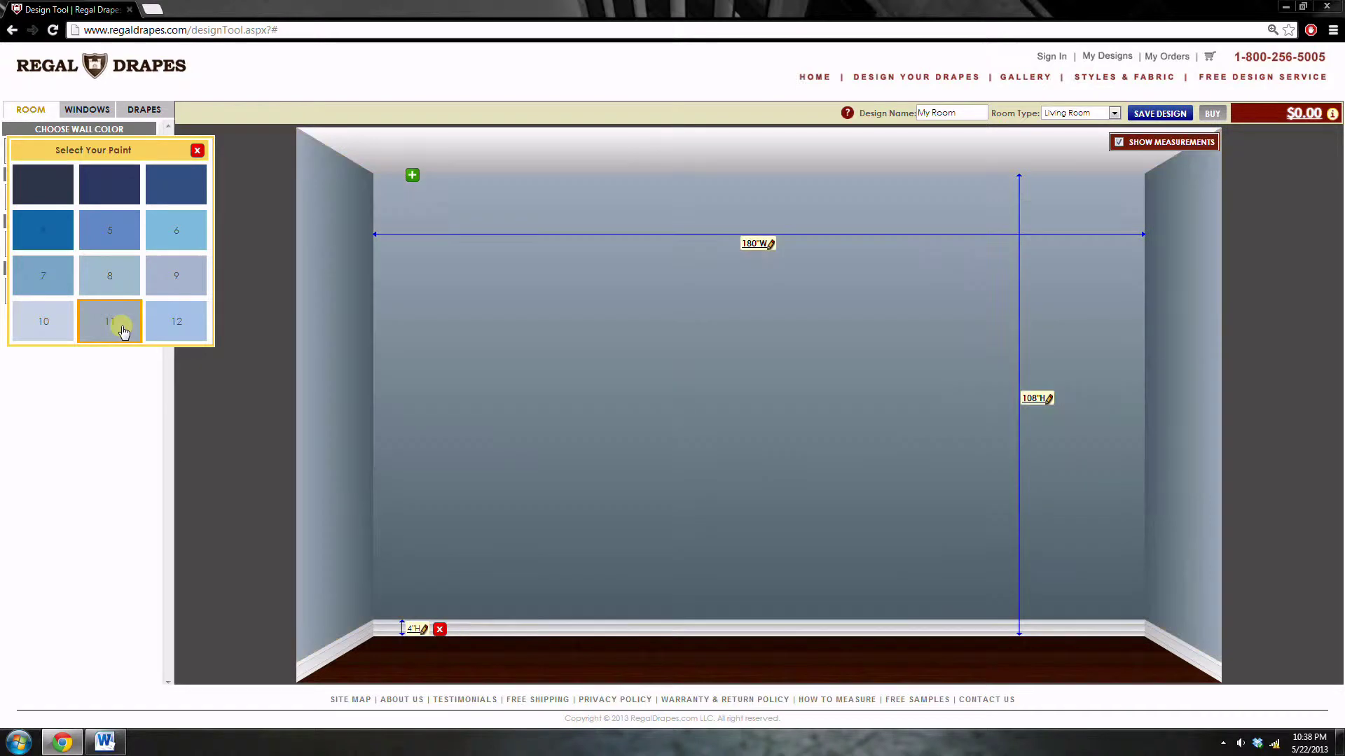
left_click(197, 149)
left_click(130, 197)
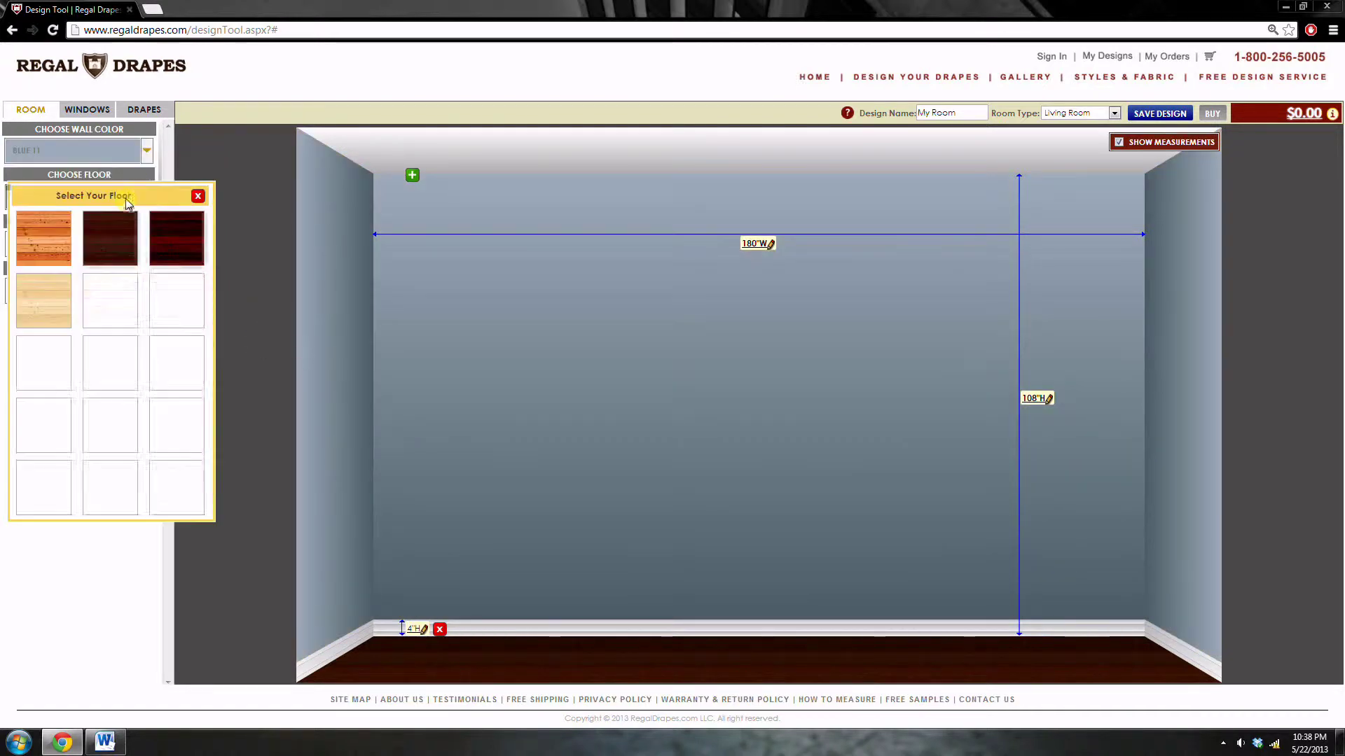
left_click(62, 311)
left_click(198, 196)
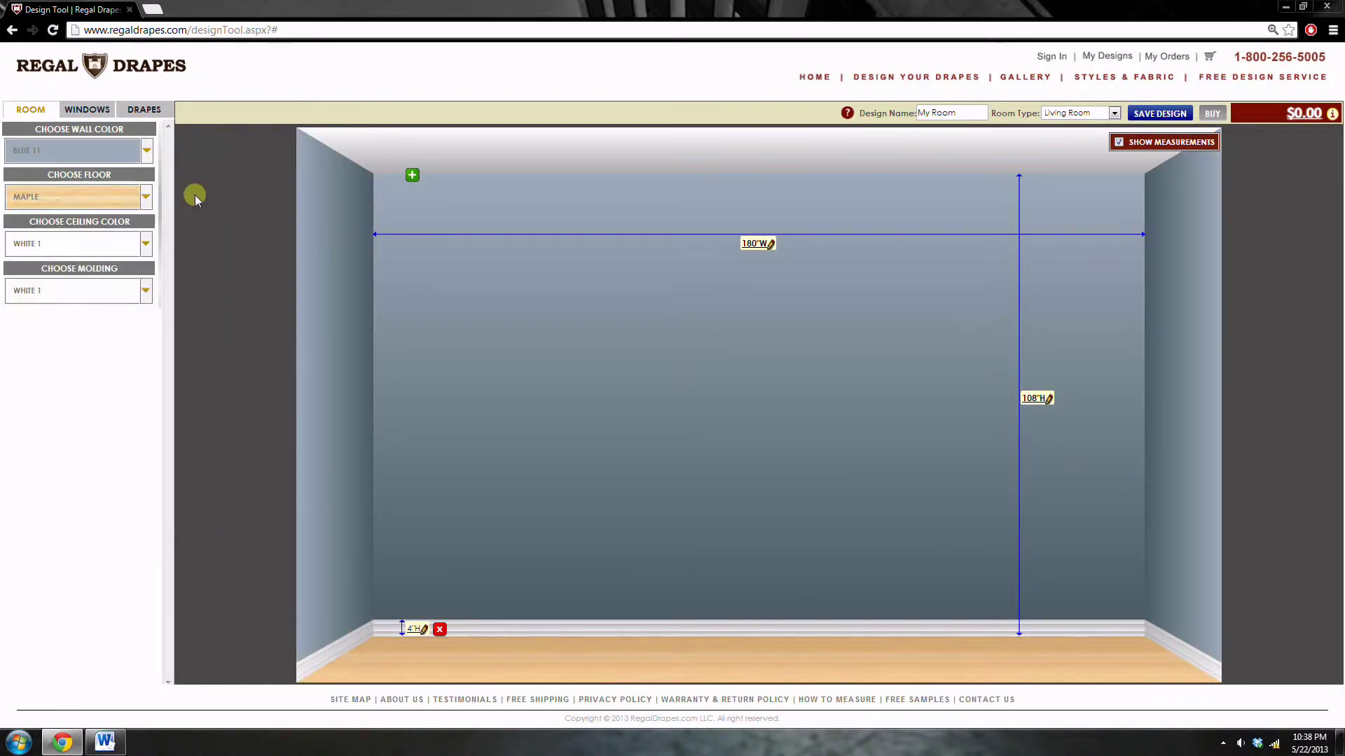
Step: Paint both the ceiling and the molding Neutral 12
left_click(125, 257)
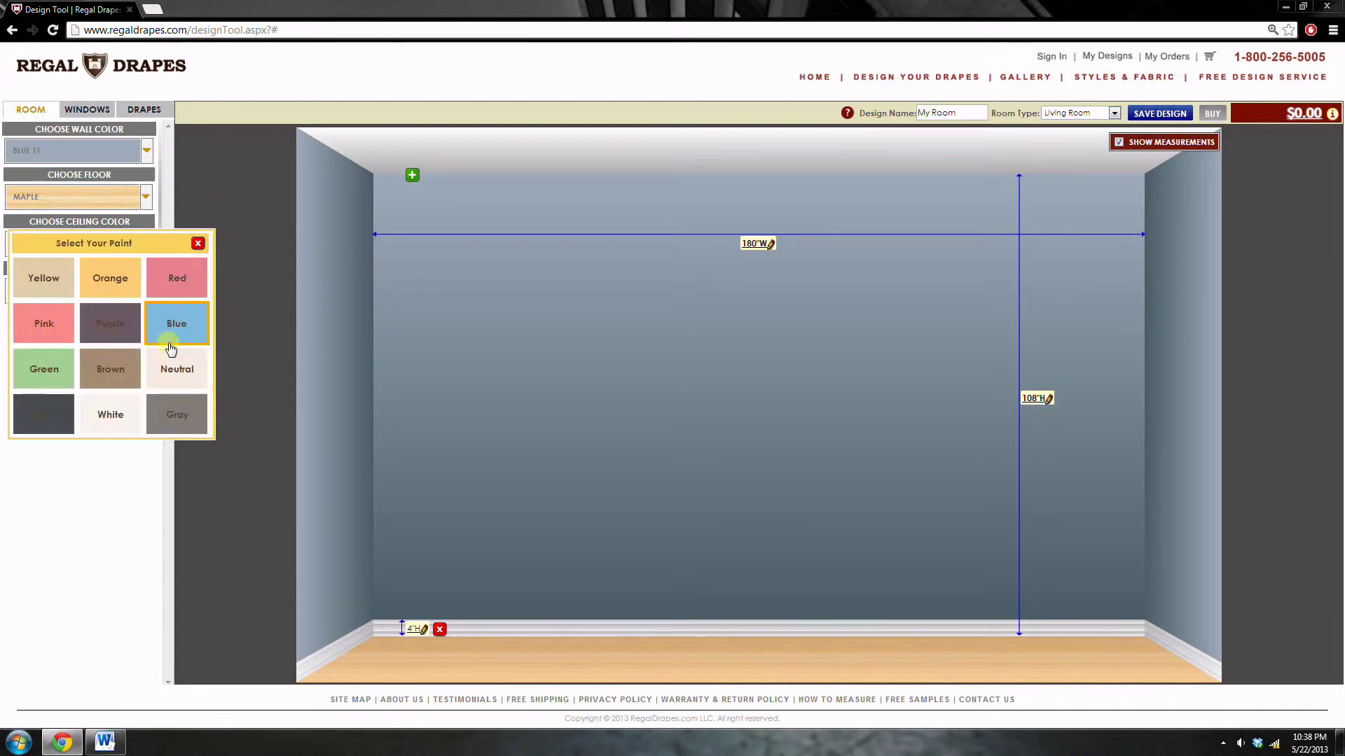
left_click(187, 376)
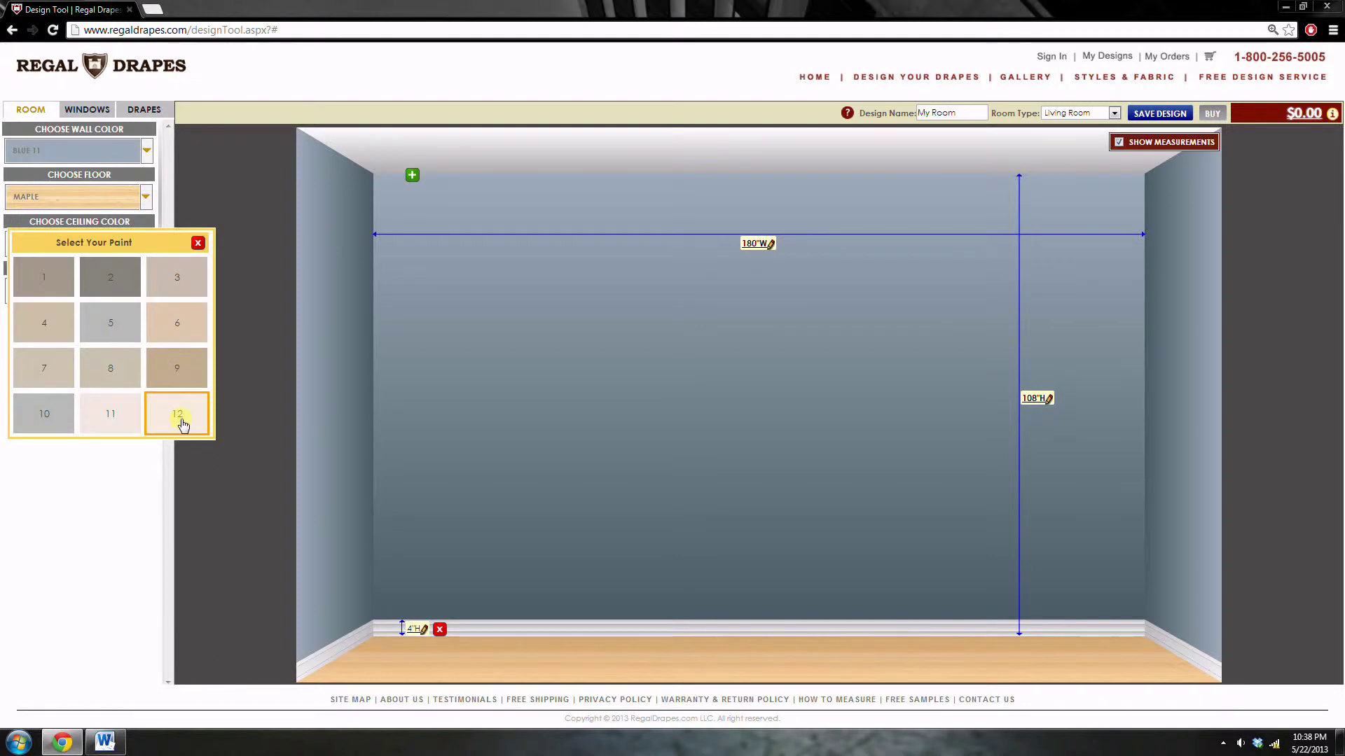
left_click(177, 421)
left_click(198, 242)
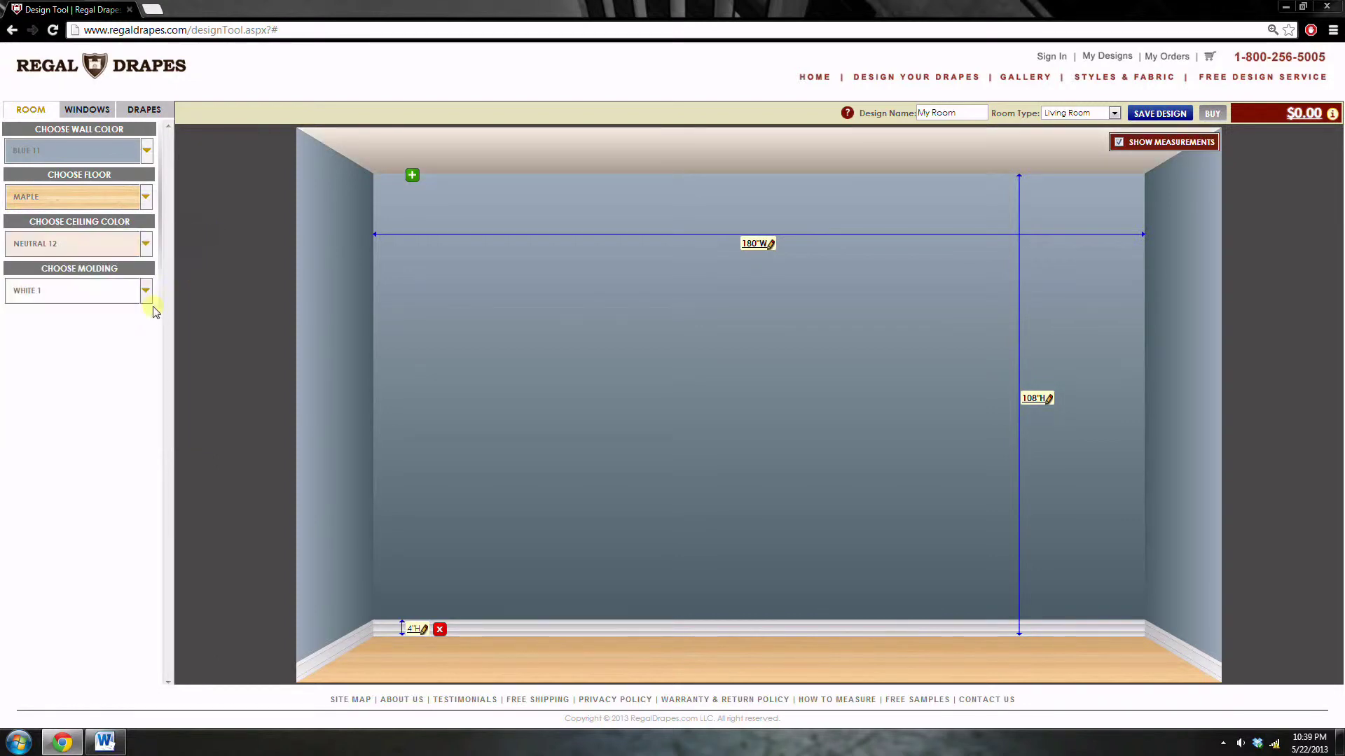
left_click(145, 296)
left_click(184, 419)
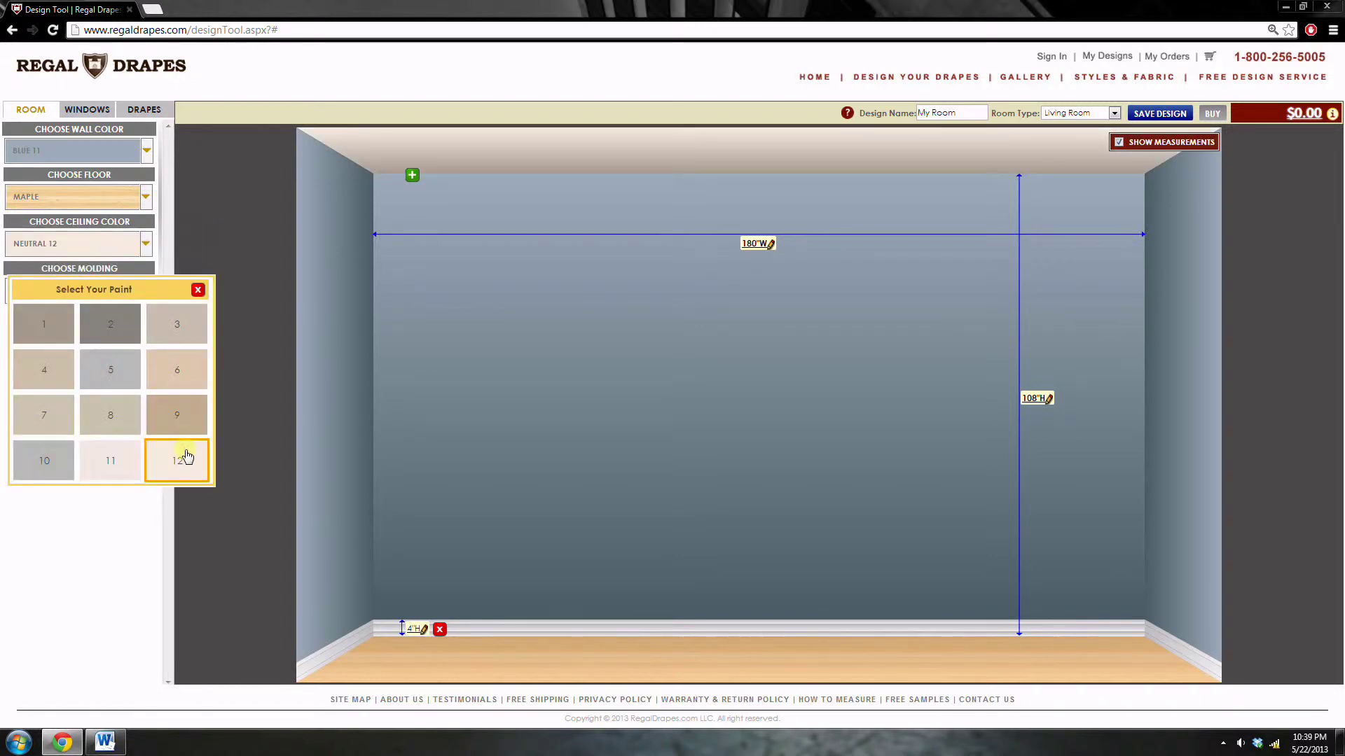
left_click(190, 456)
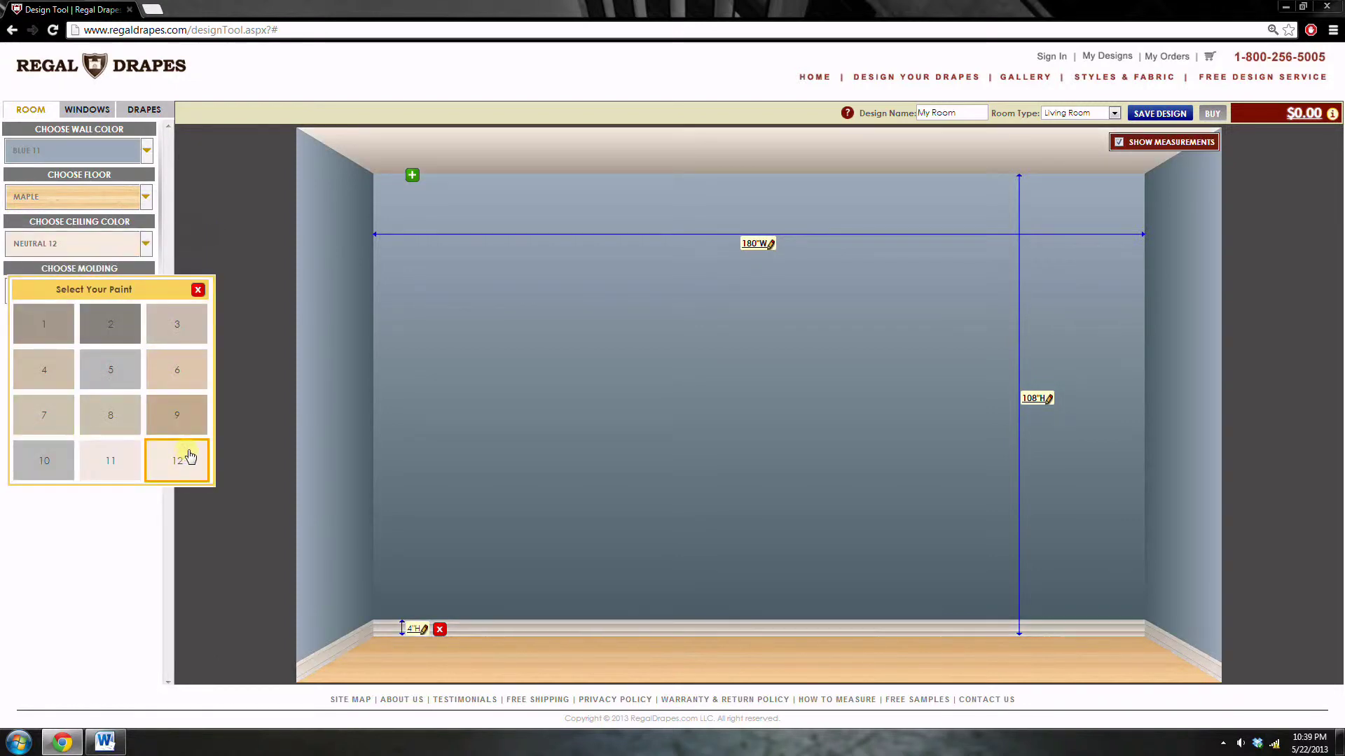
left_click(198, 289)
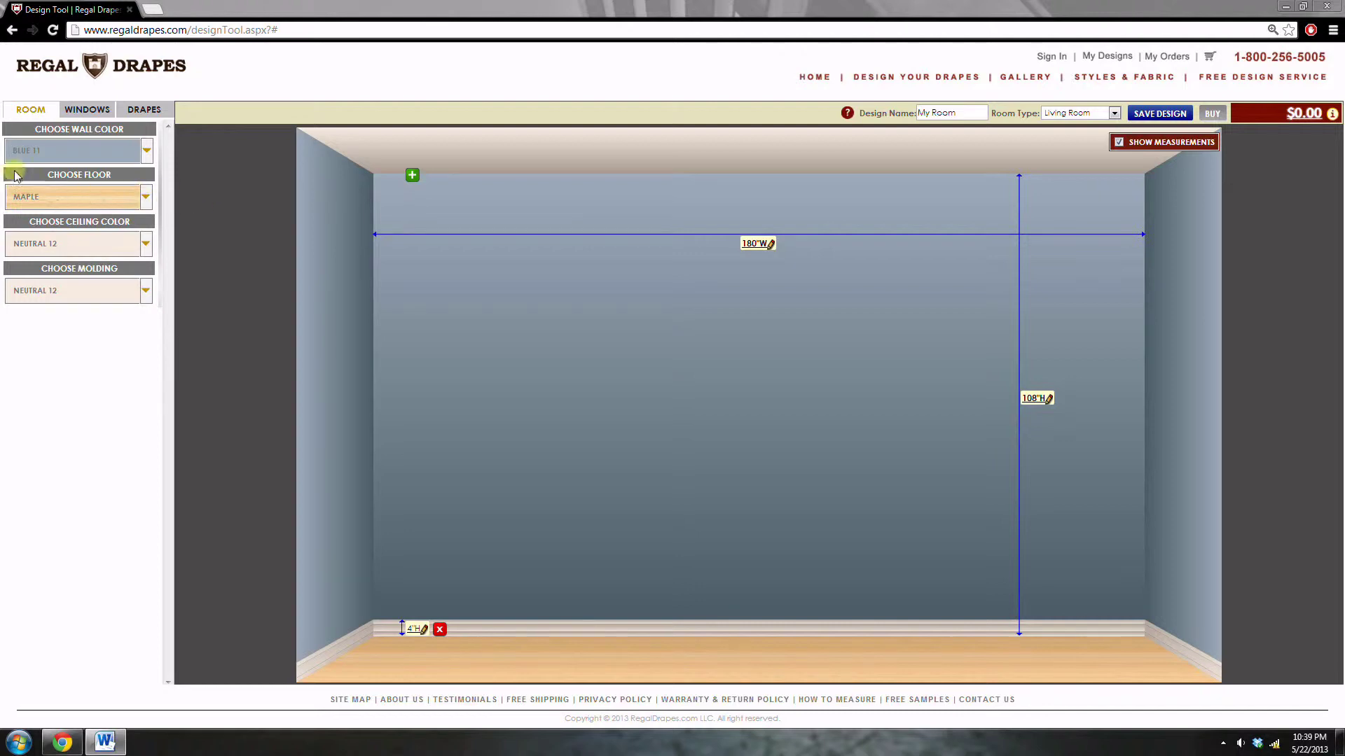
Step: Place a window left of the wall centre and set its height to 66"
left_click(88, 112)
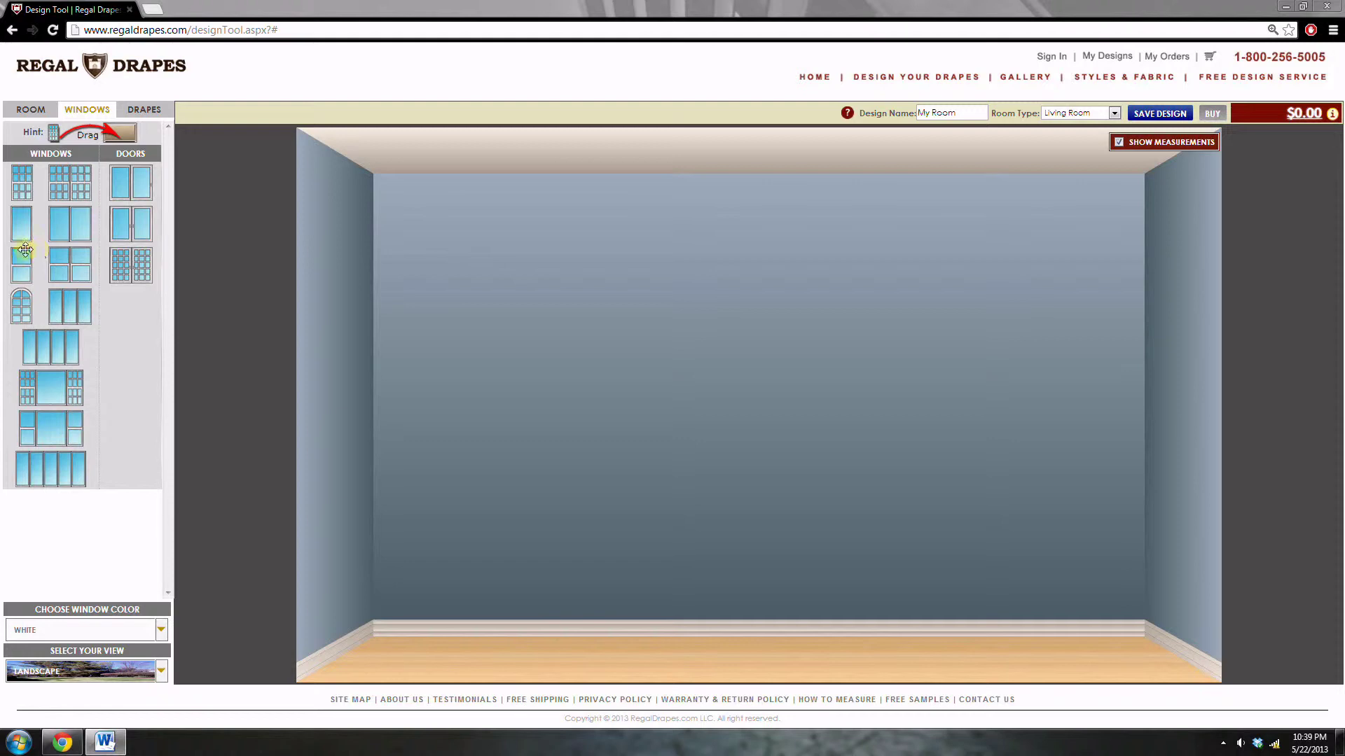
left_click_drag(28, 256, 522, 272)
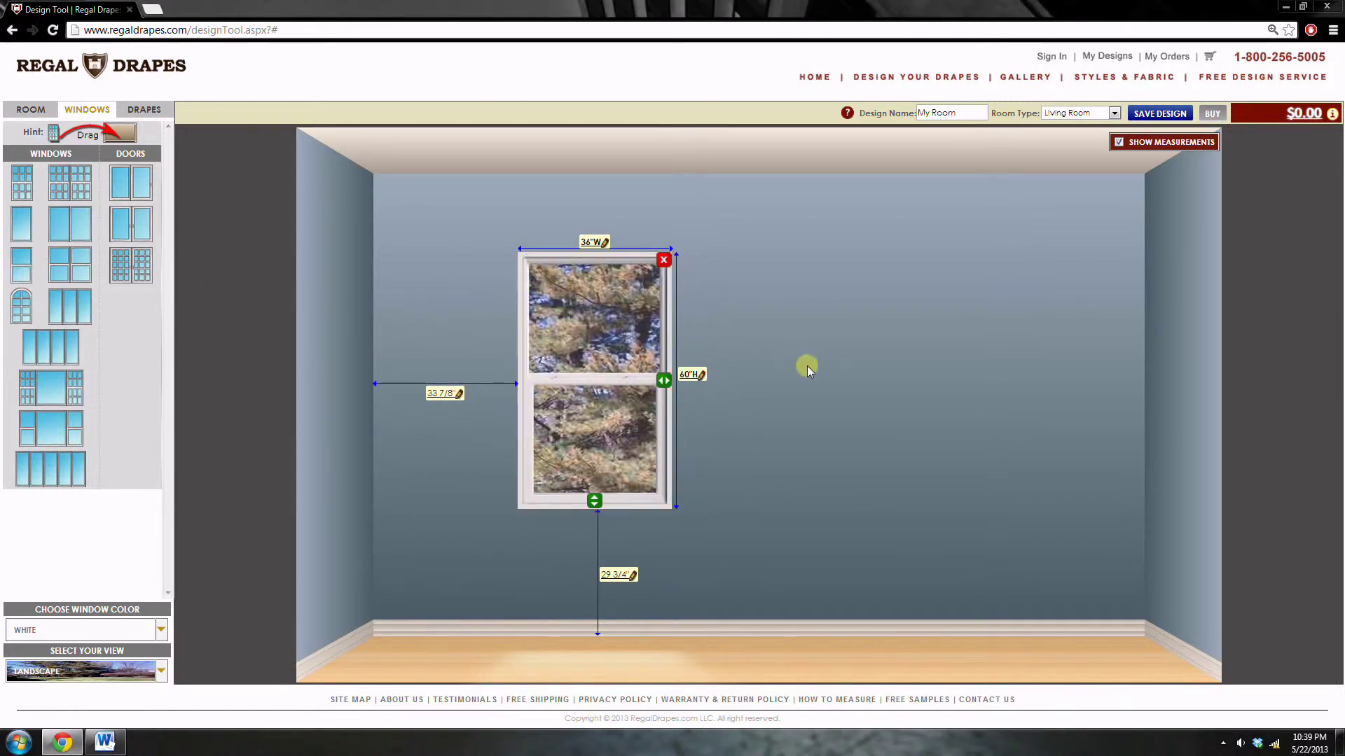
left_click(692, 374)
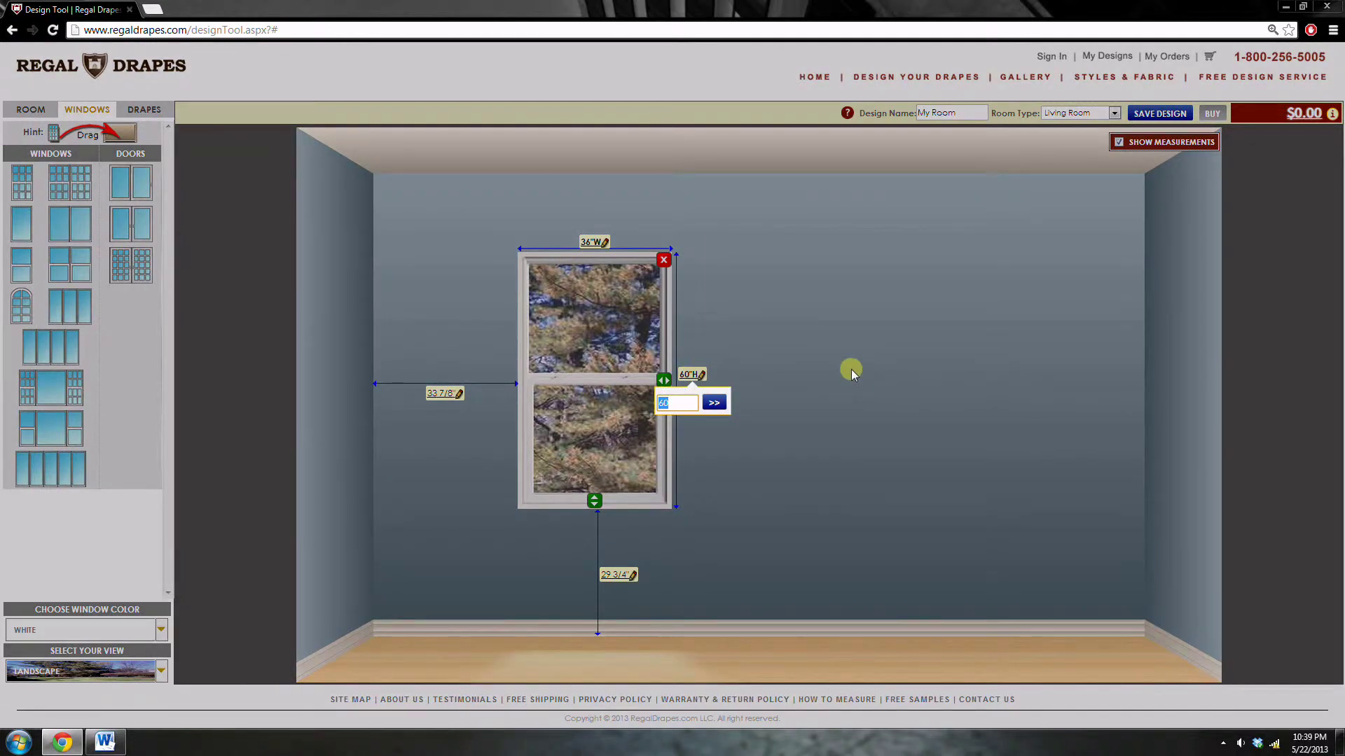
type("66")
key("Return")
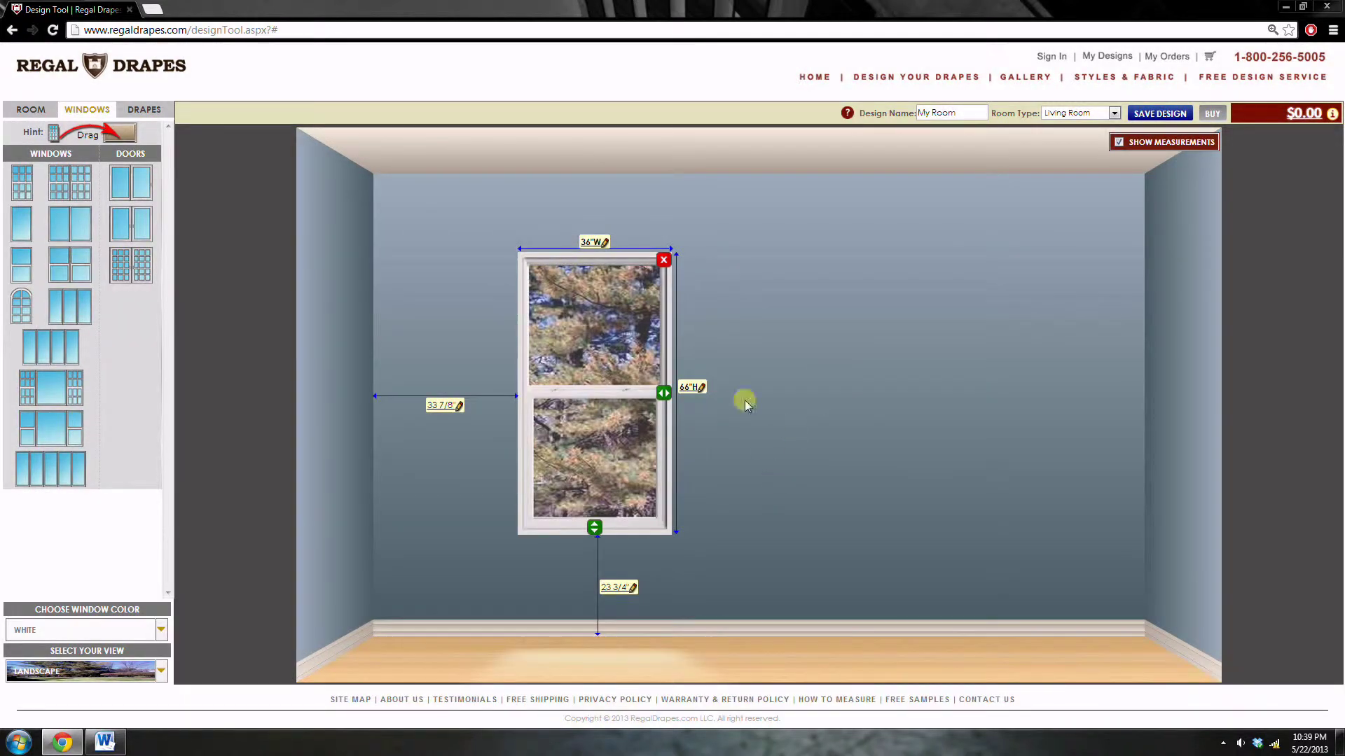
Step: Set the window 40" wide, 36" from the left wall and 24" above the floor
left_click(587, 240)
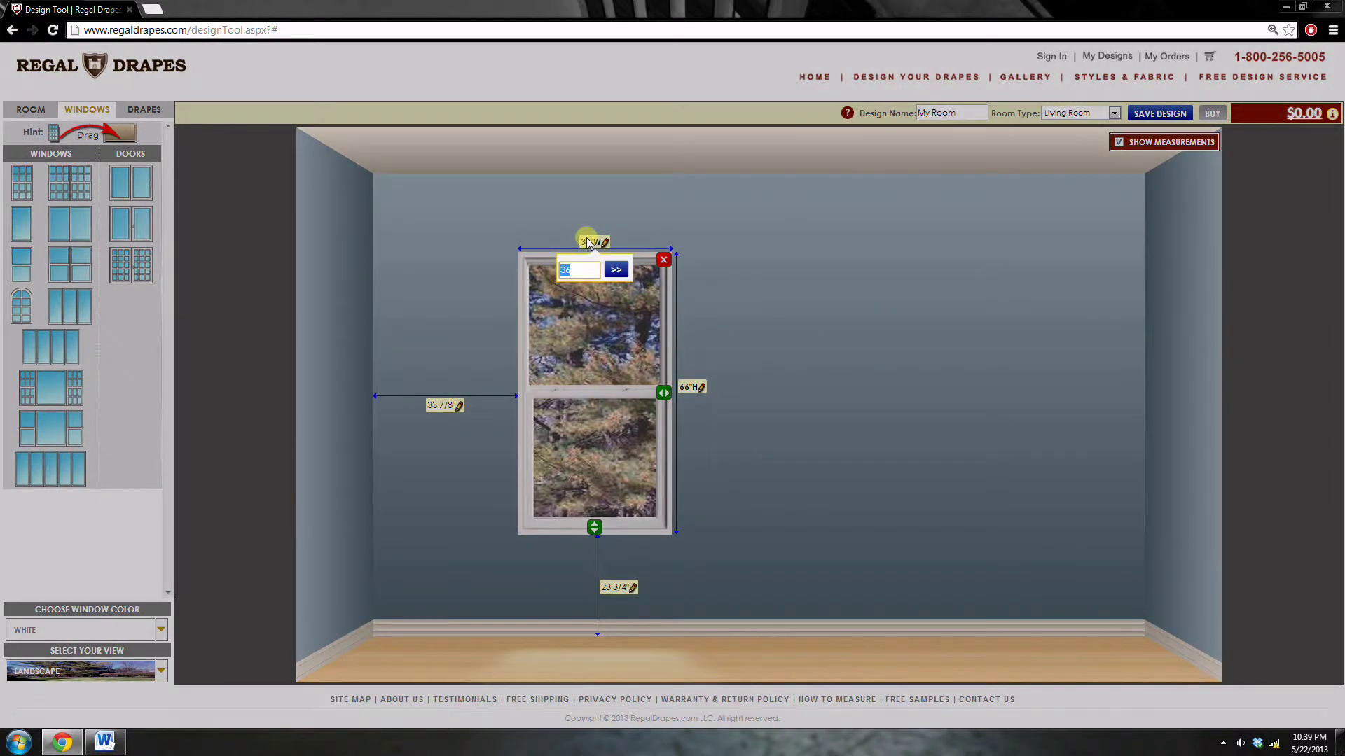
key("Return")
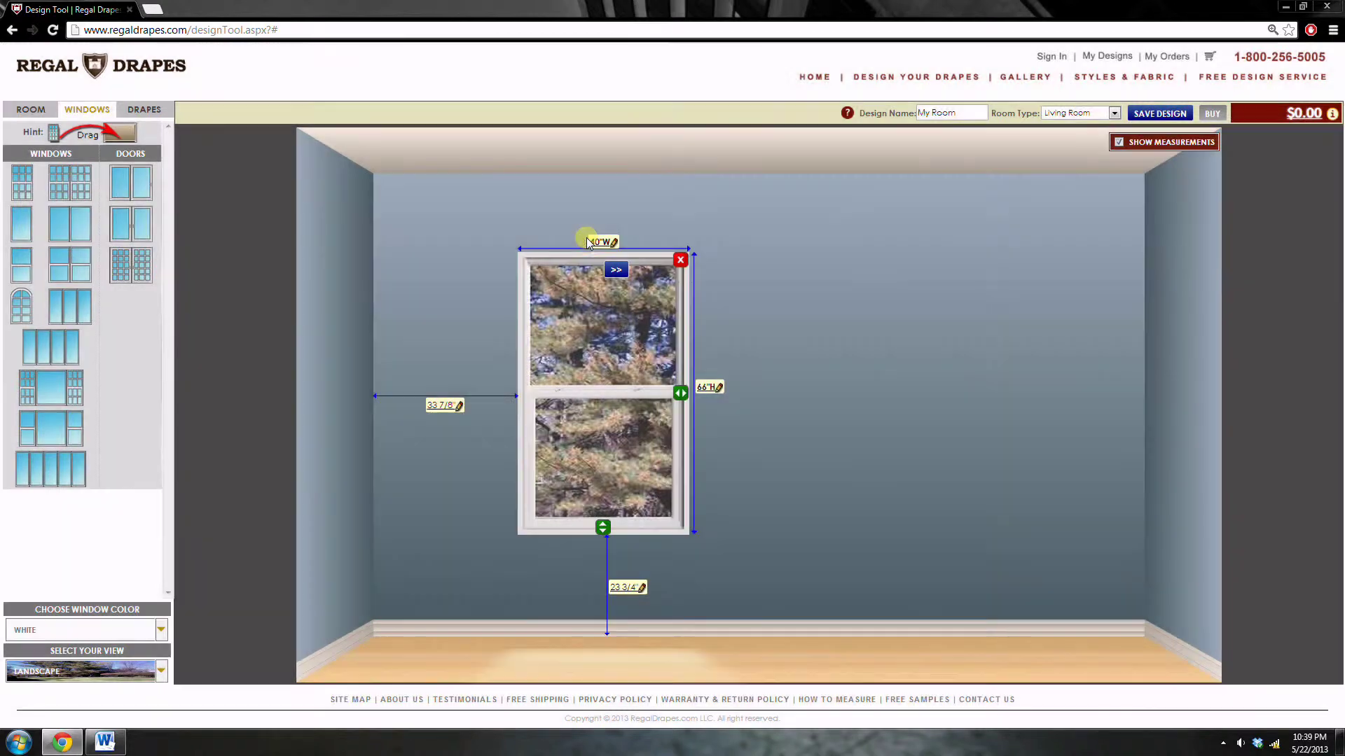
left_click(448, 409)
type("36")
key("Return")
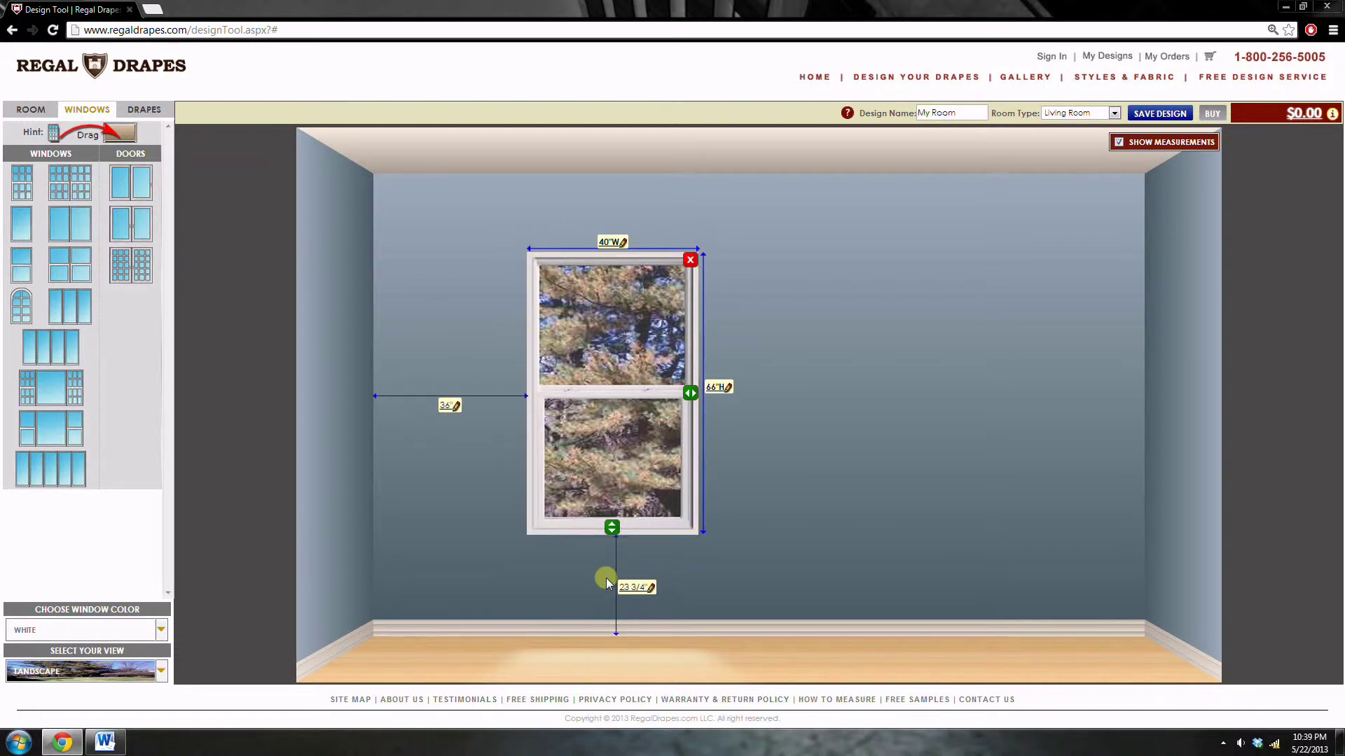
left_click(634, 591)
type("24")
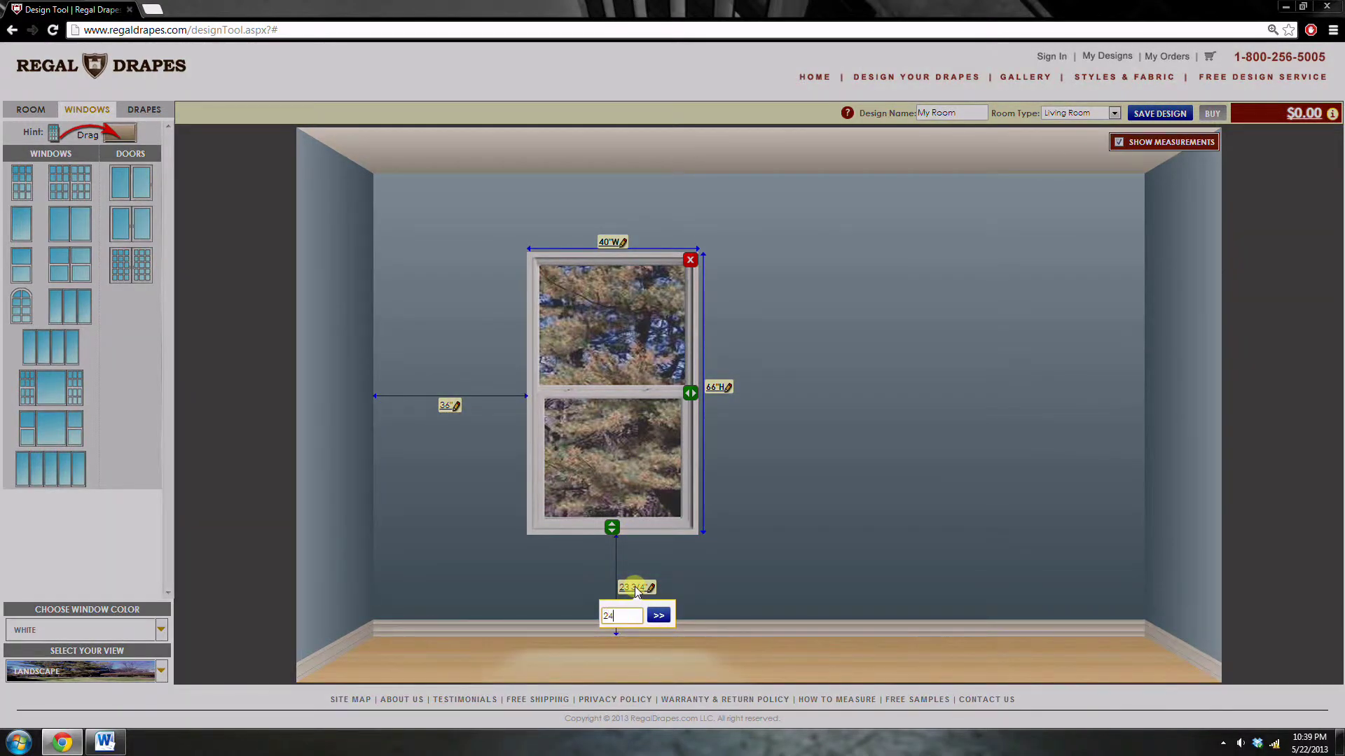
key("Return")
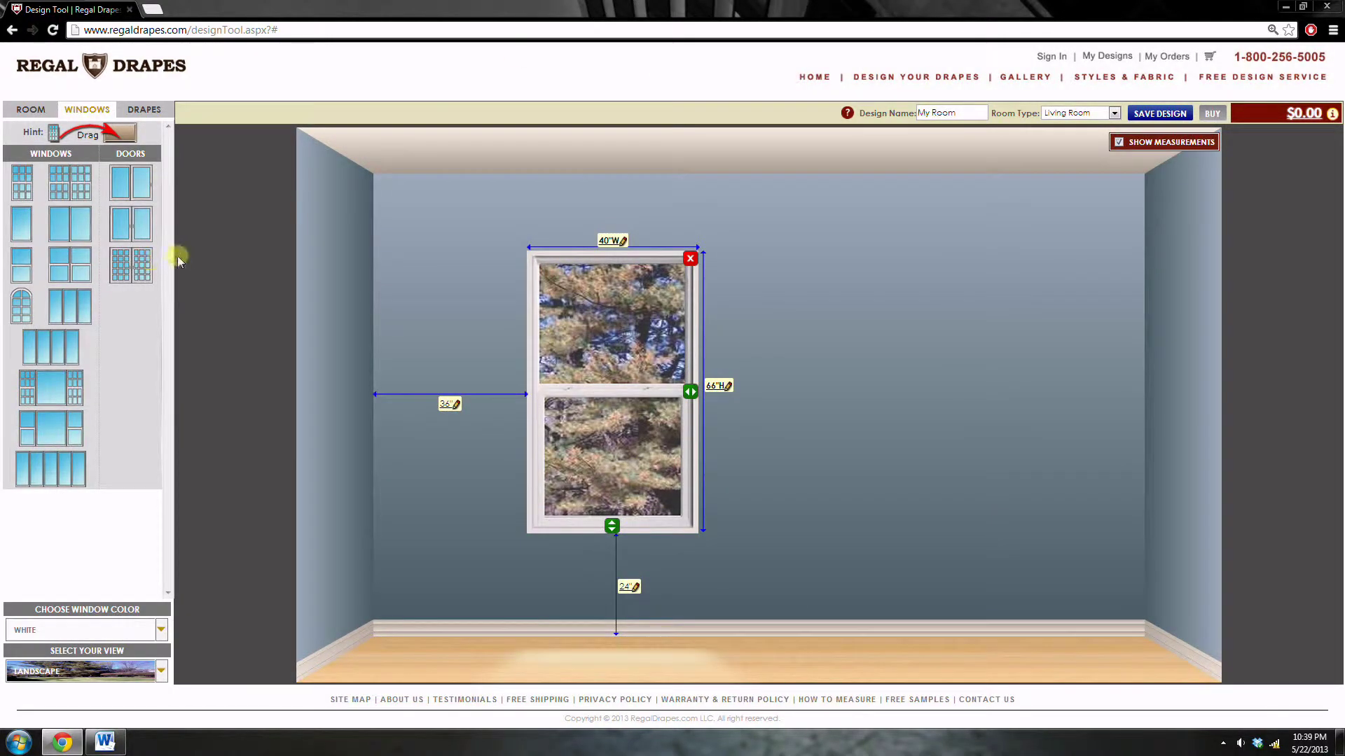
Step: Add a second 40" by 66" window 18" to the right of the first
left_click_drag(21, 266, 800, 273)
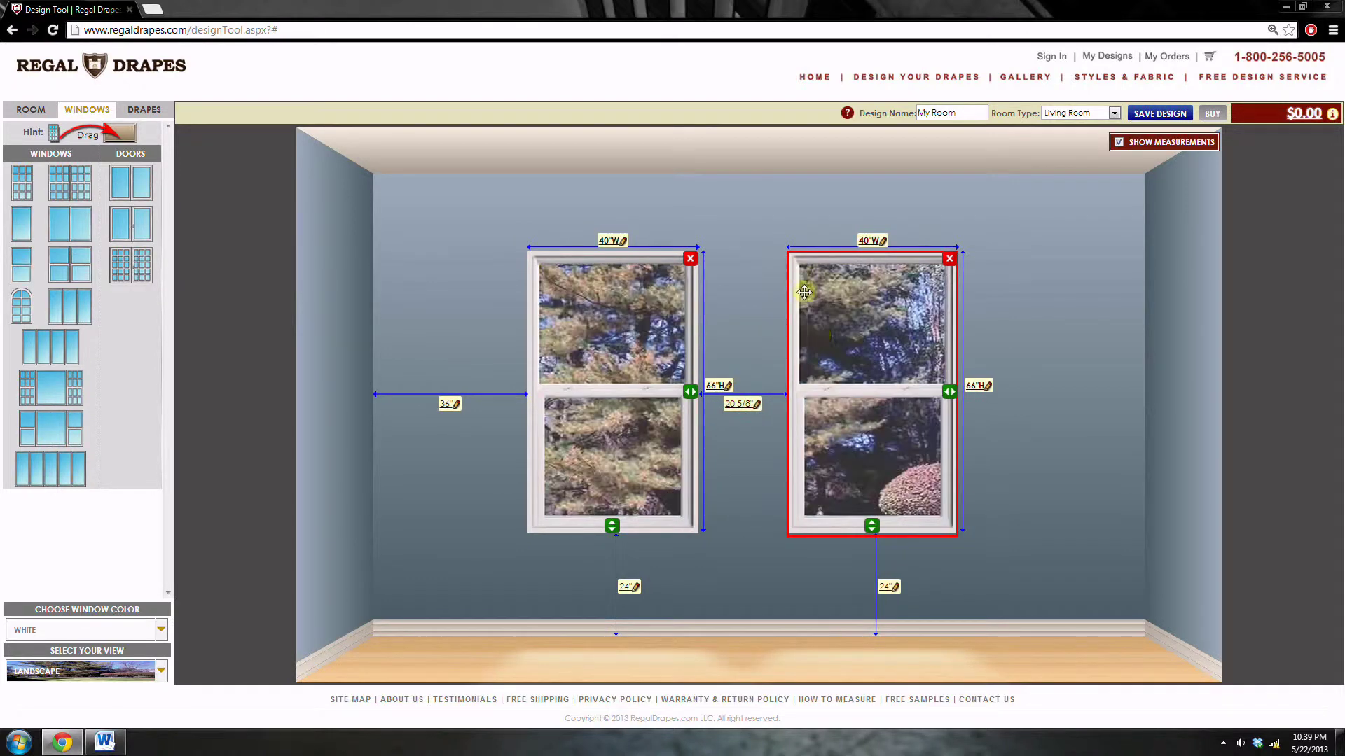
left_click(742, 373)
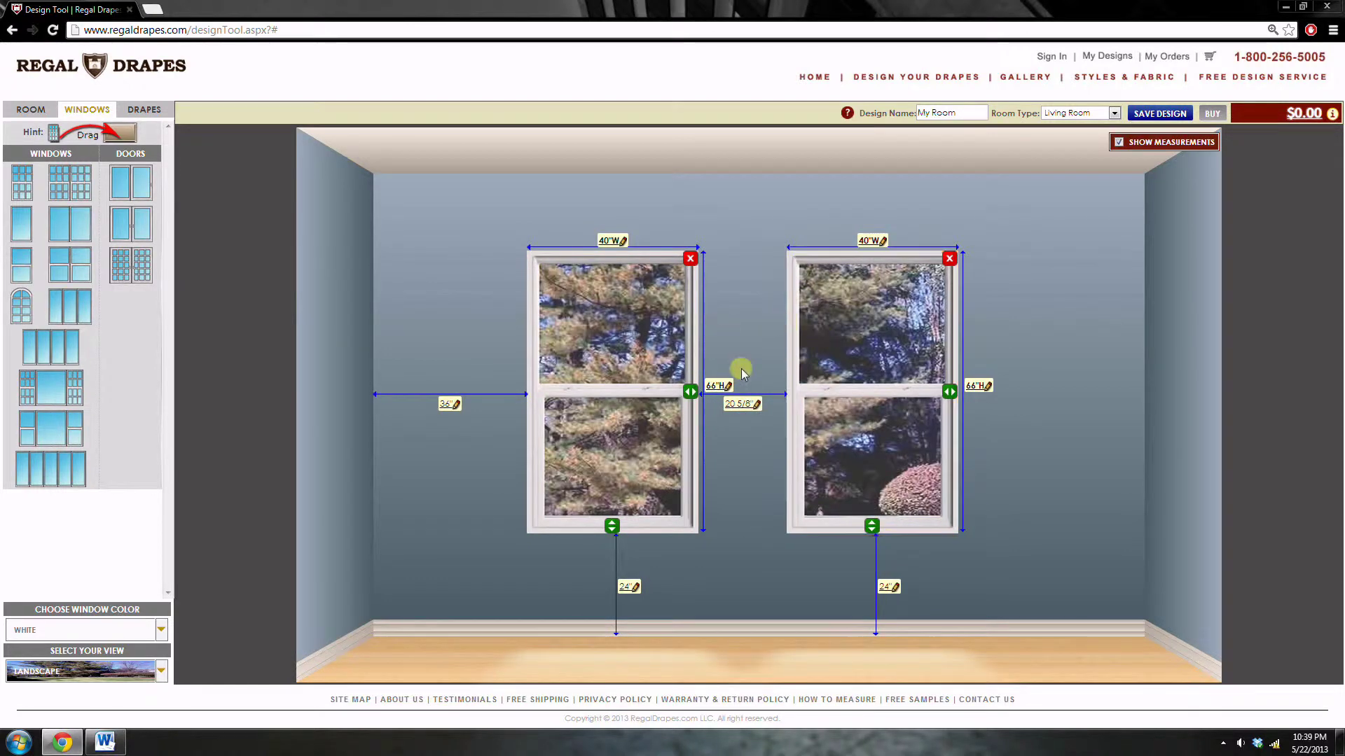
left_click(747, 409)
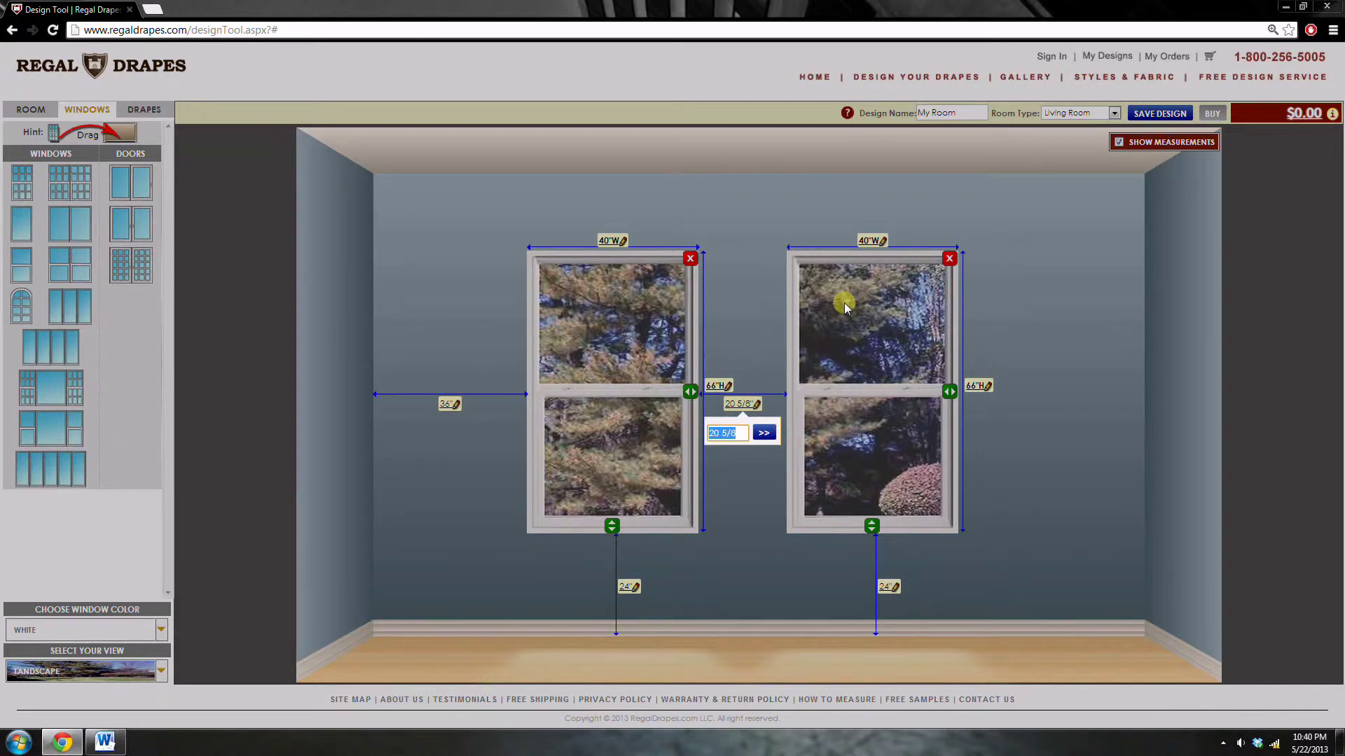
type("18")
key("Return")
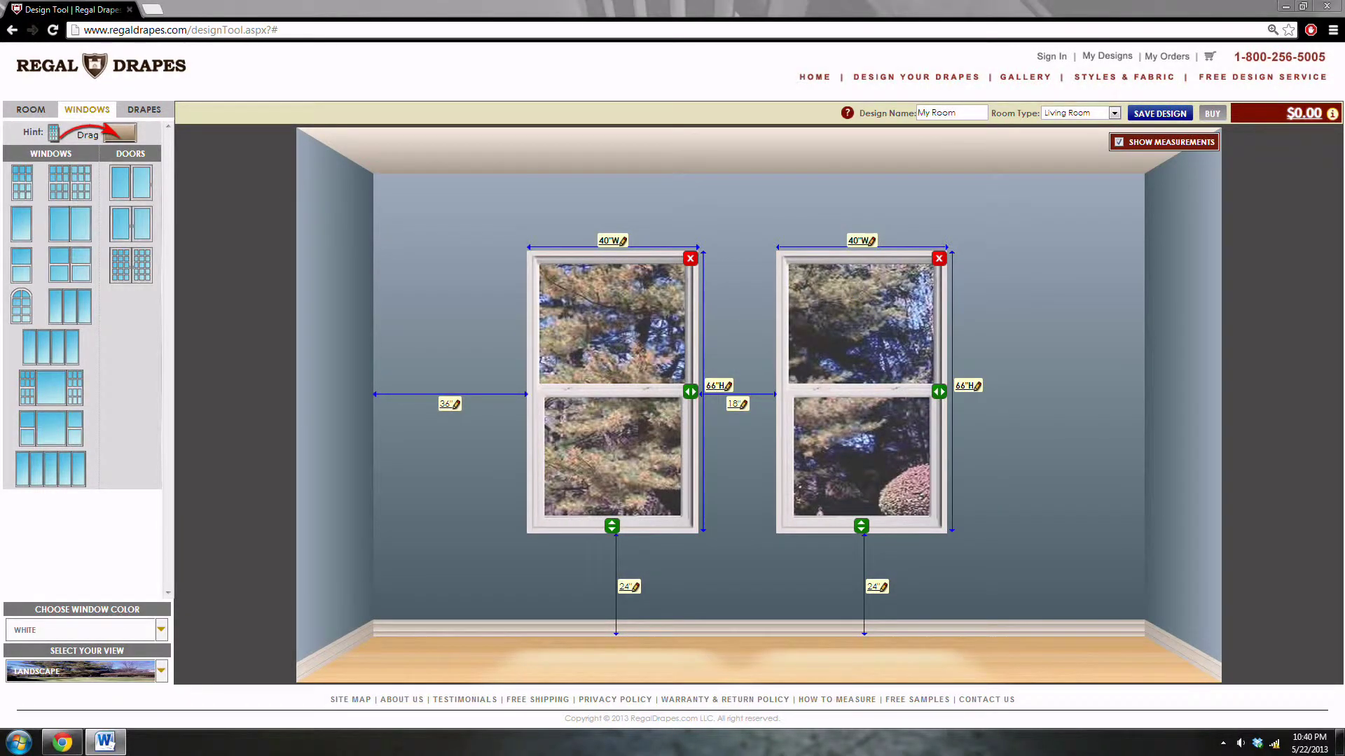
left_click(1281, 516)
Step: Keep the window frame colour White and bring up the outdoor view choices
left_click(105, 576)
left_click(99, 634)
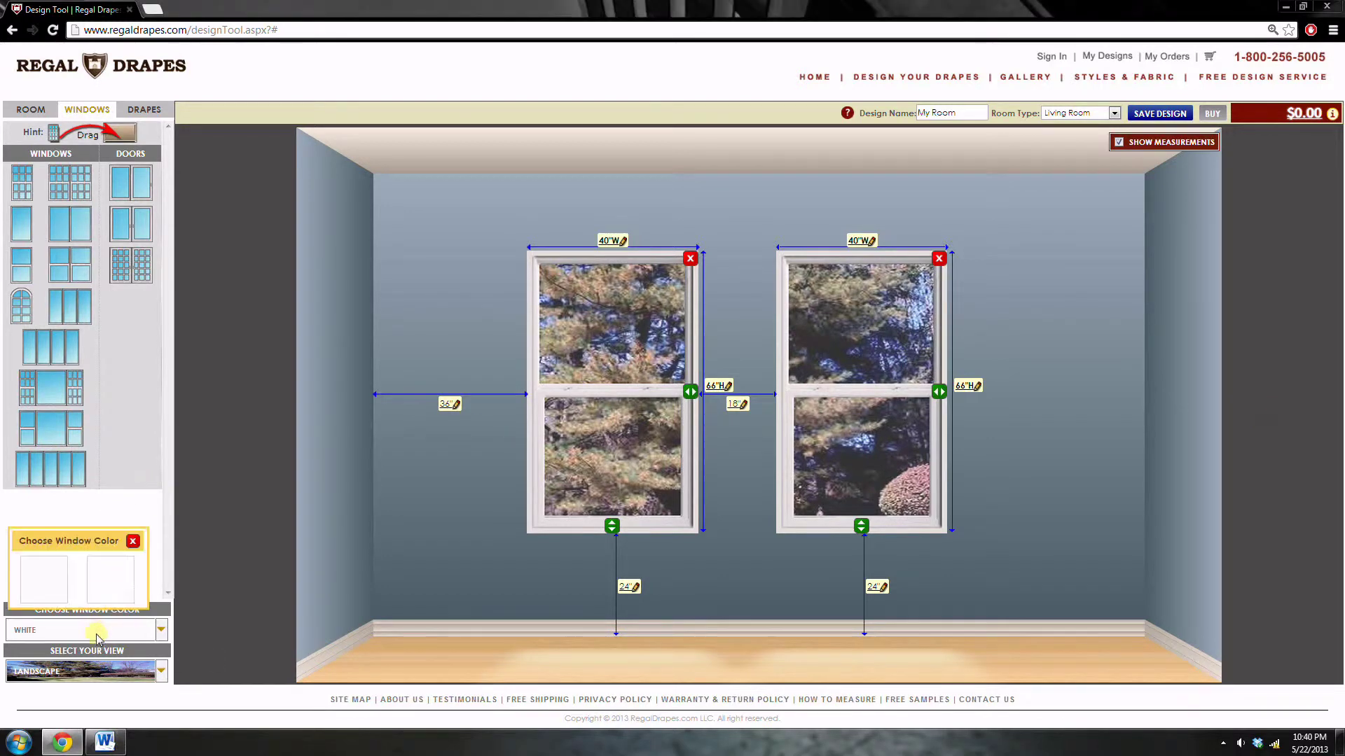
left_click(112, 593)
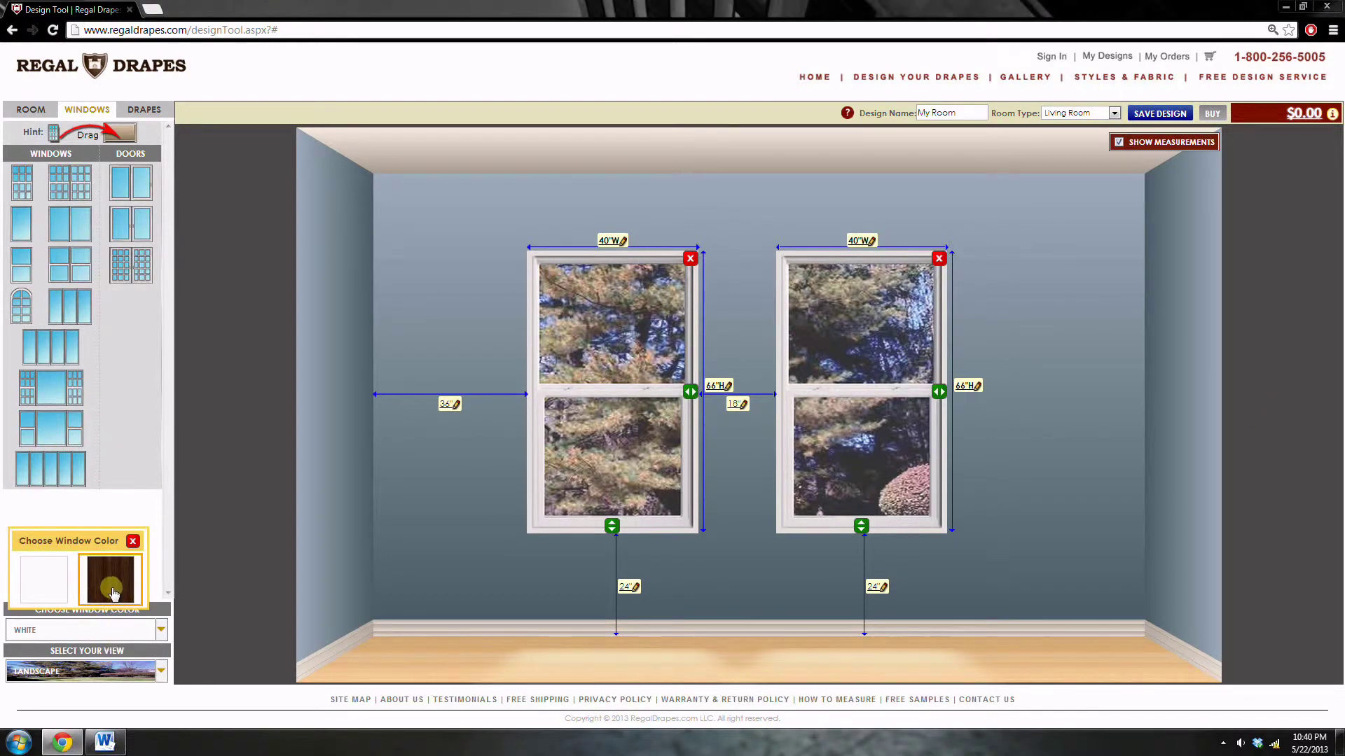
left_click(108, 669)
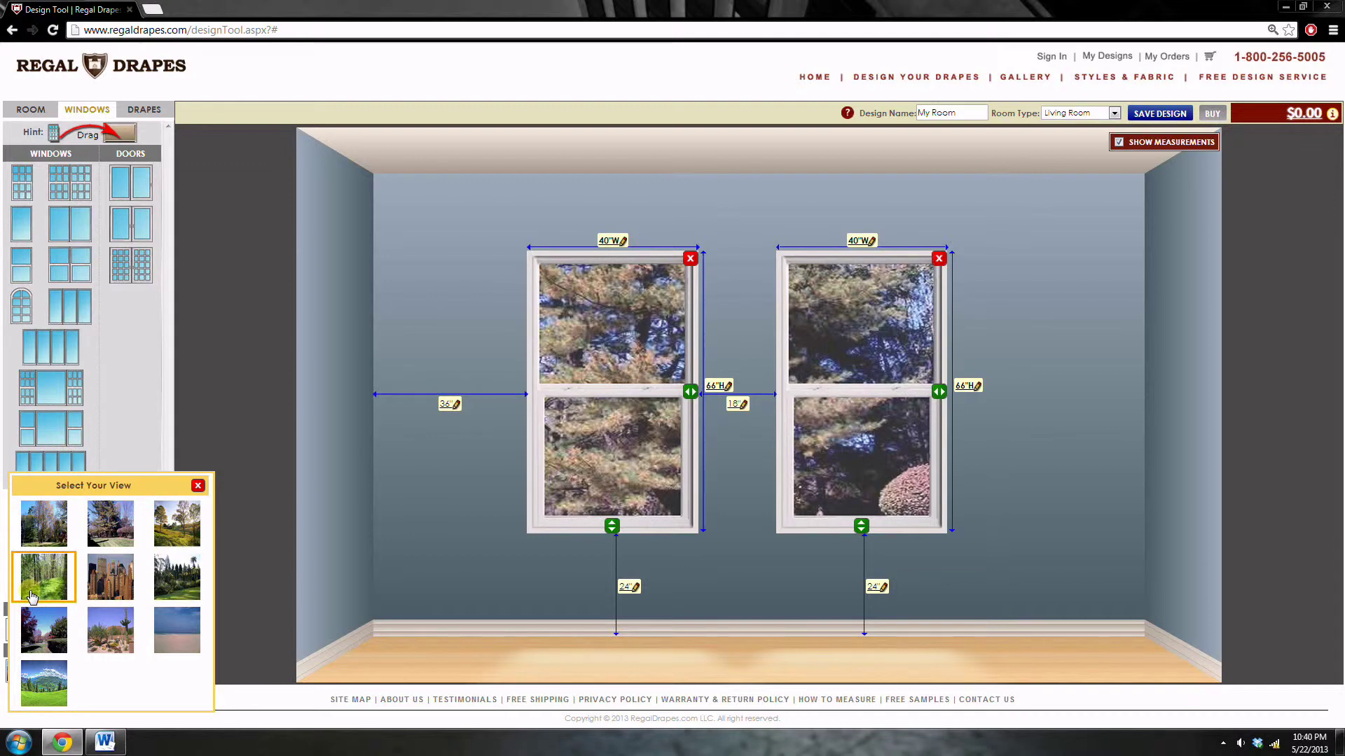
Step: Choose the green forest Landscape view for both windows
left_click(36, 573)
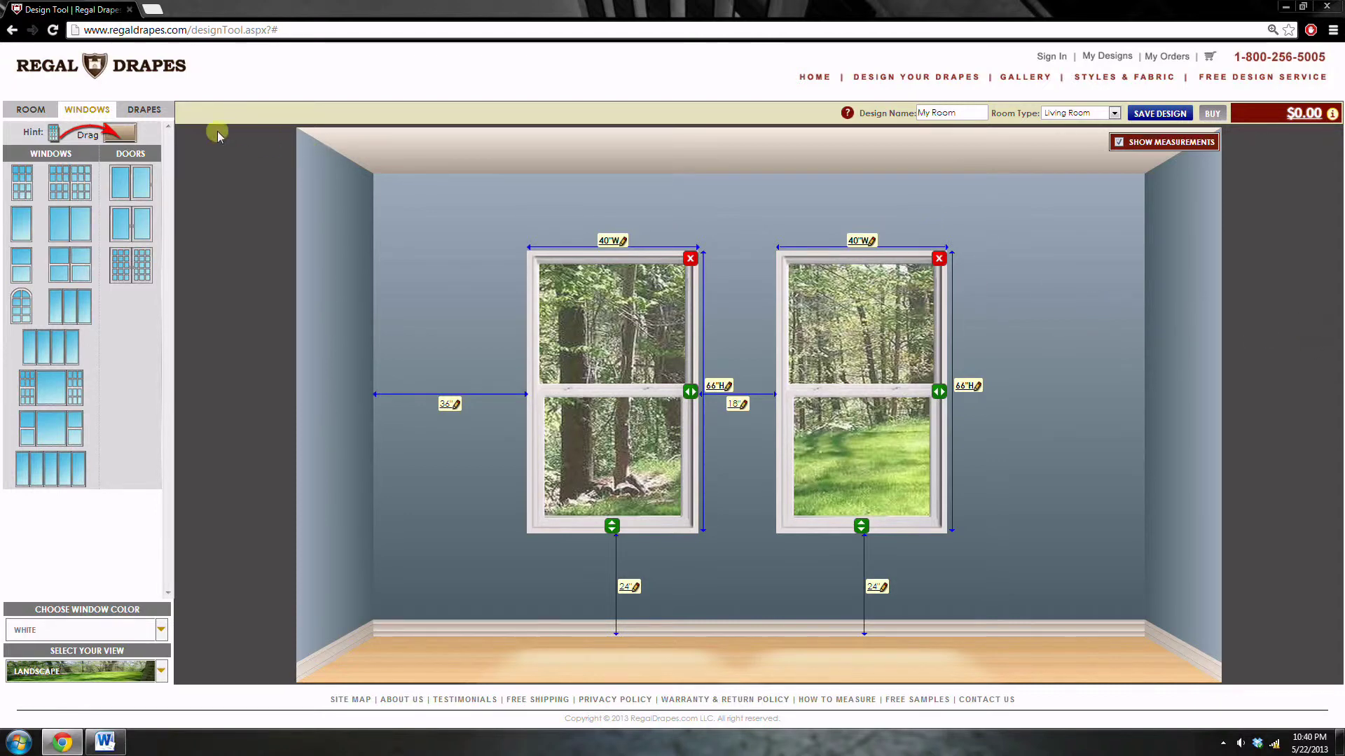
Step: Hang Classic Tab style drapes on both windows
left_click(145, 112)
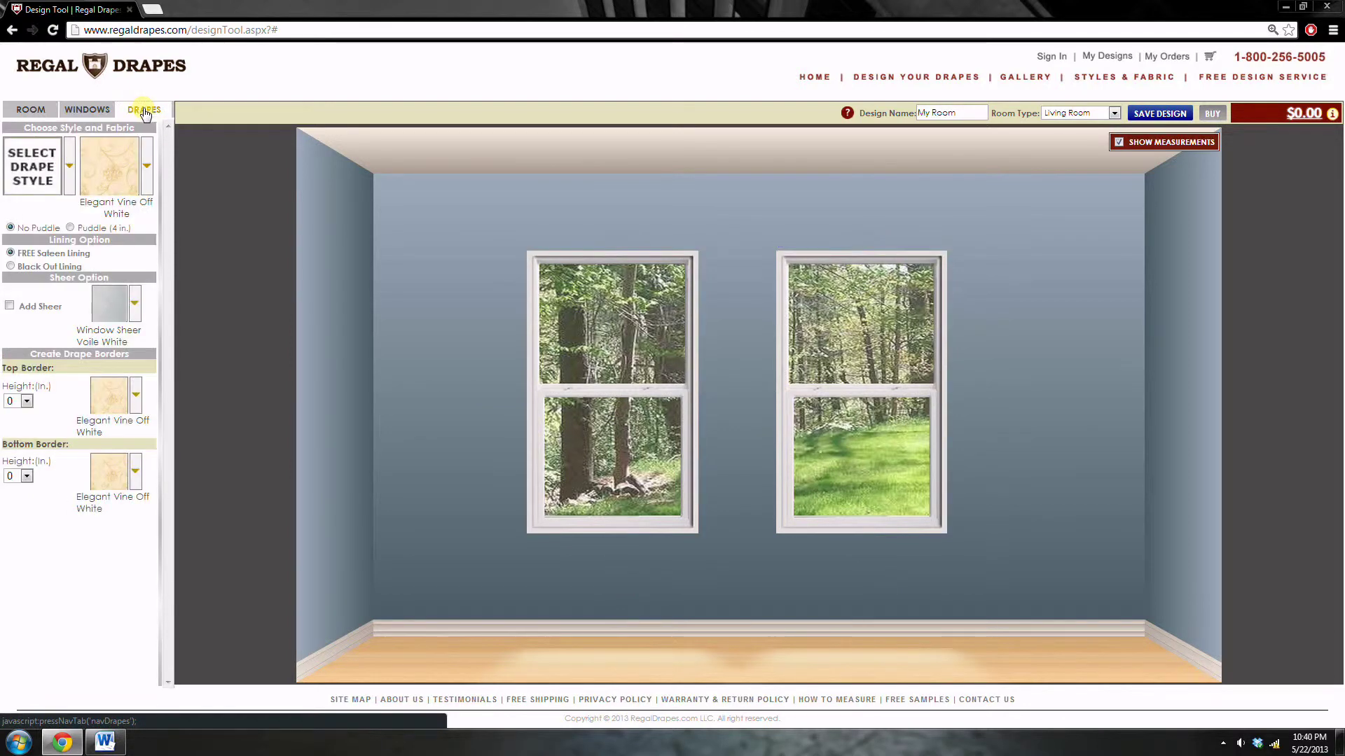
left_click(46, 180)
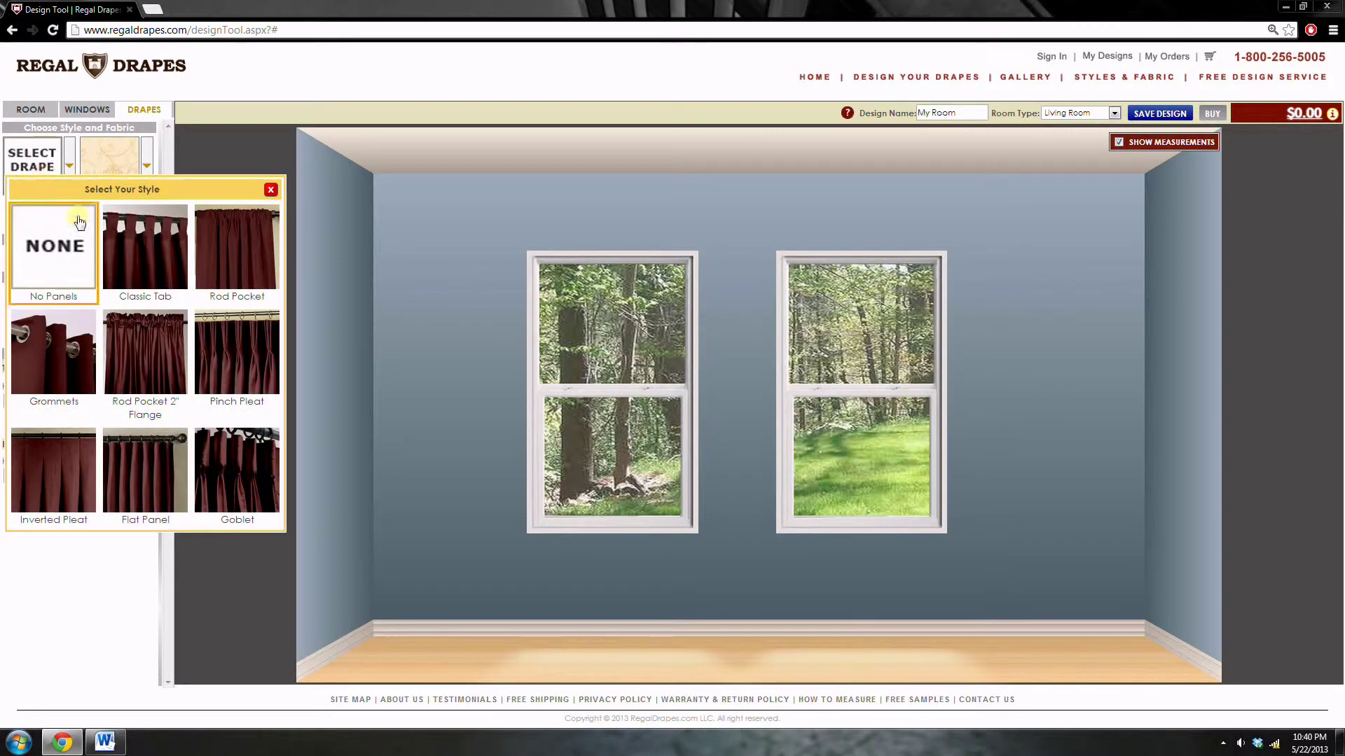
left_click(143, 252)
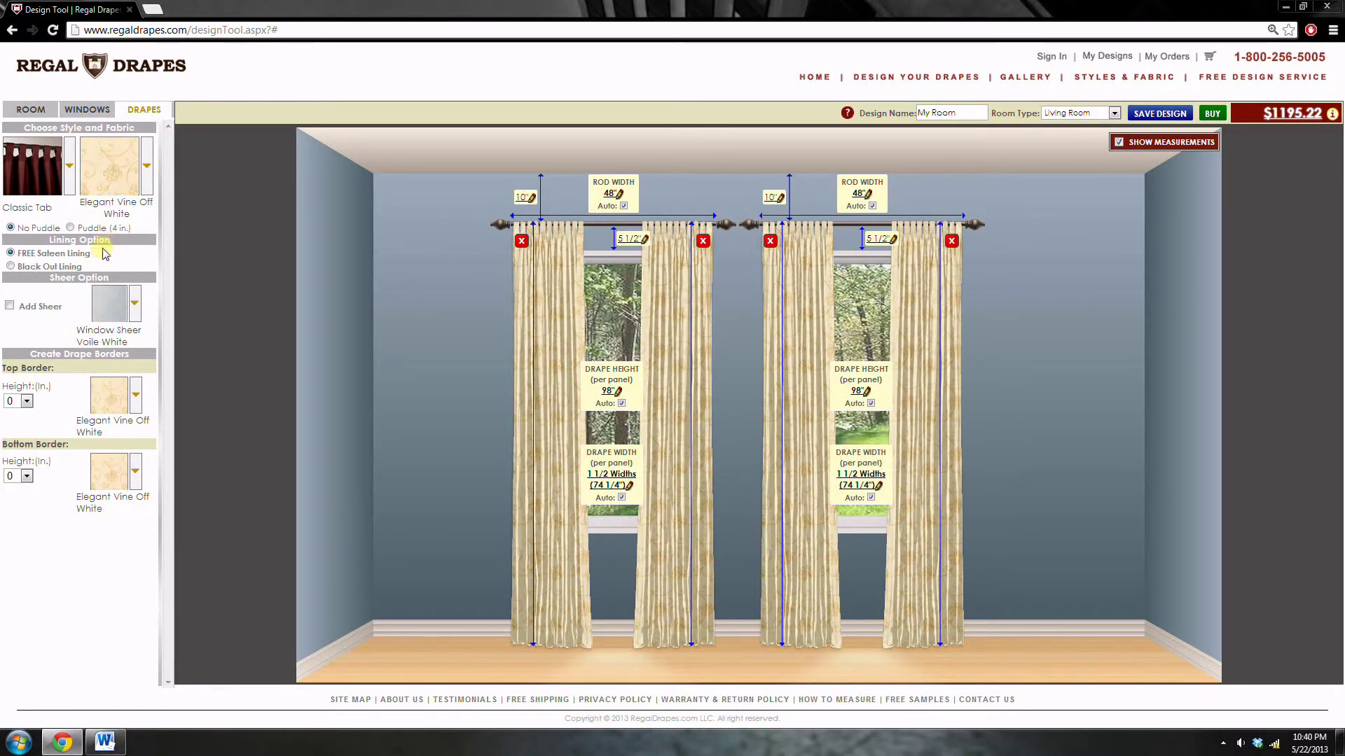
Step: Make the drapes Cotton Duck Bisque fabric, bringing the total to $563.58
left_click(133, 179)
scroll(250, 295, "up", 5)
scroll(215, 303, "down", 10)
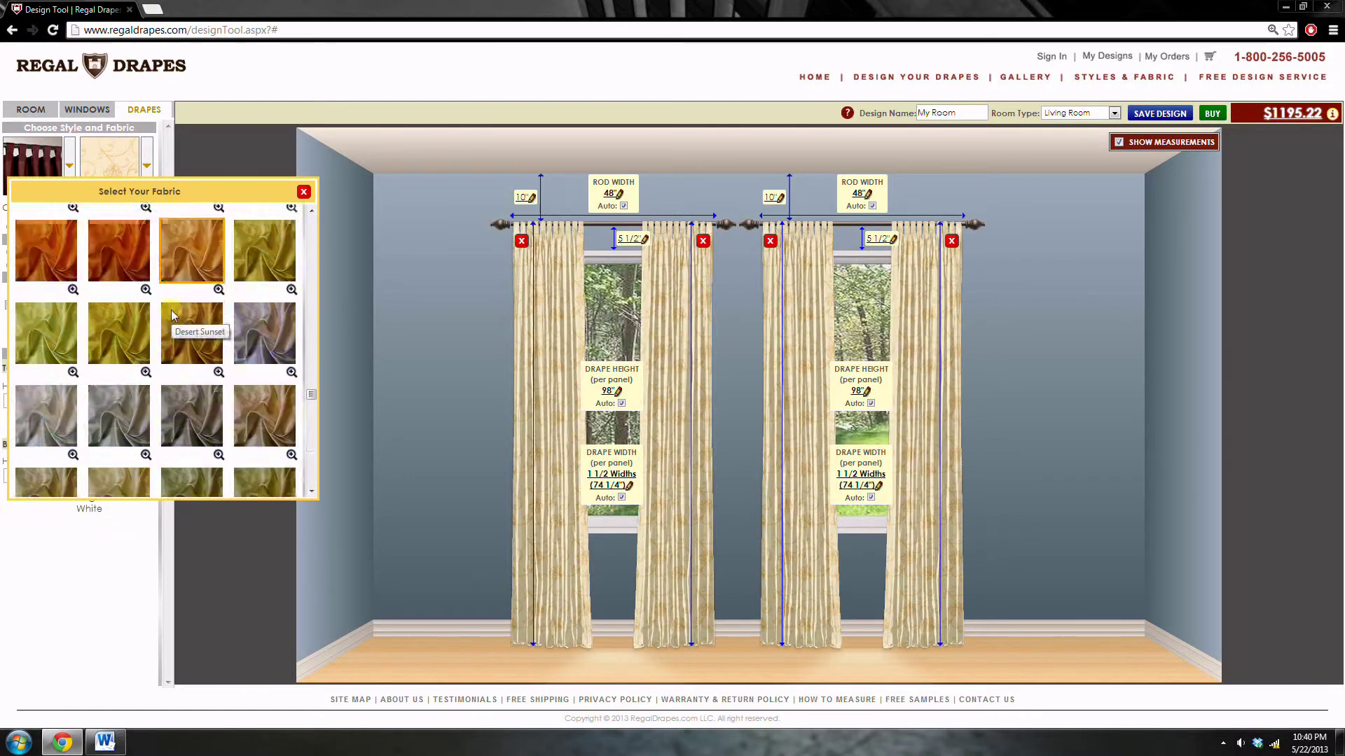
scroll(171, 316, "down", 5)
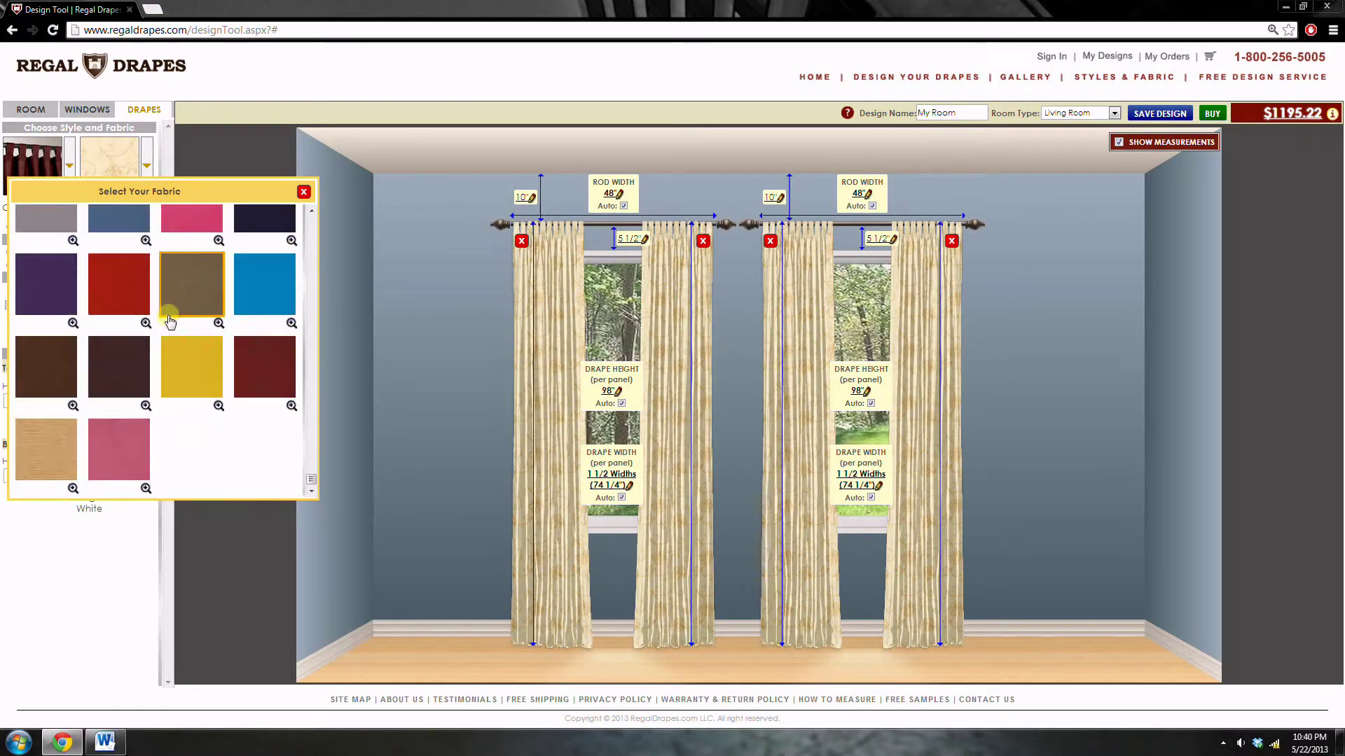
left_click(73, 482)
left_click(95, 168)
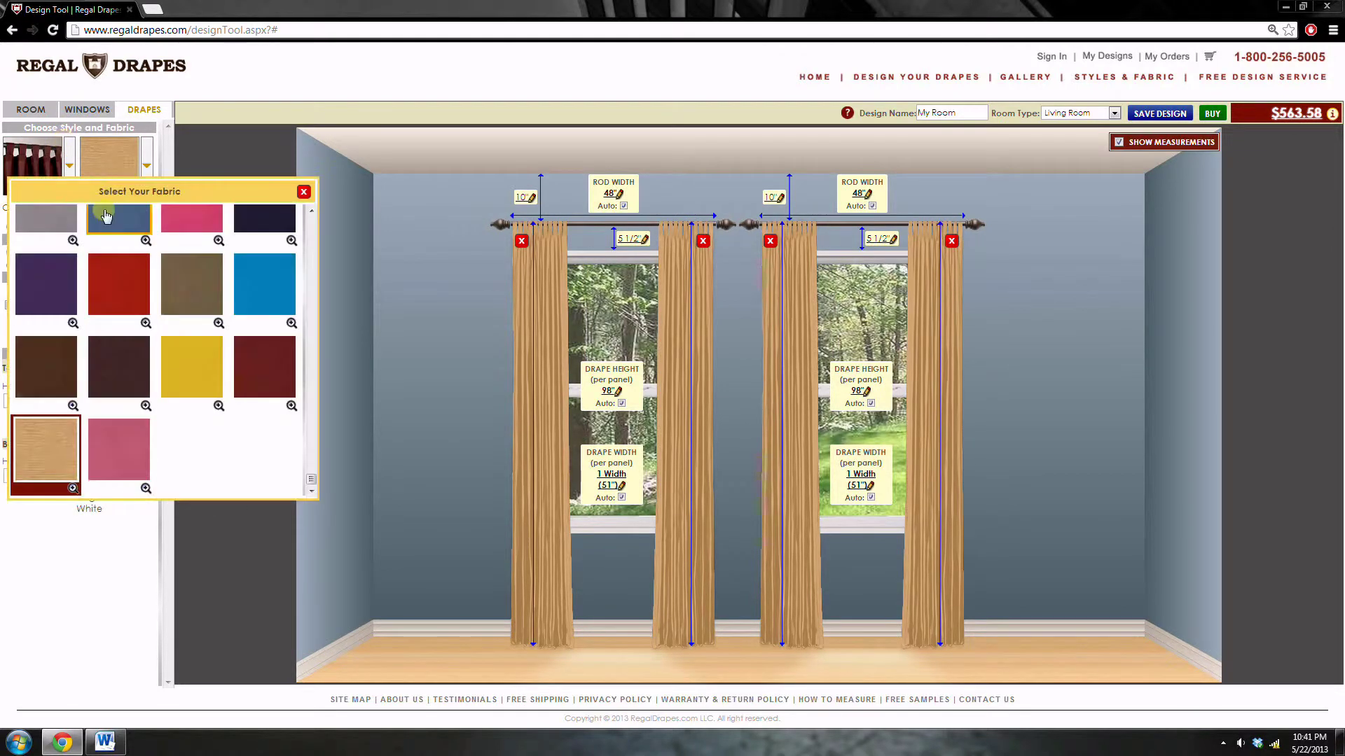
left_click(72, 488)
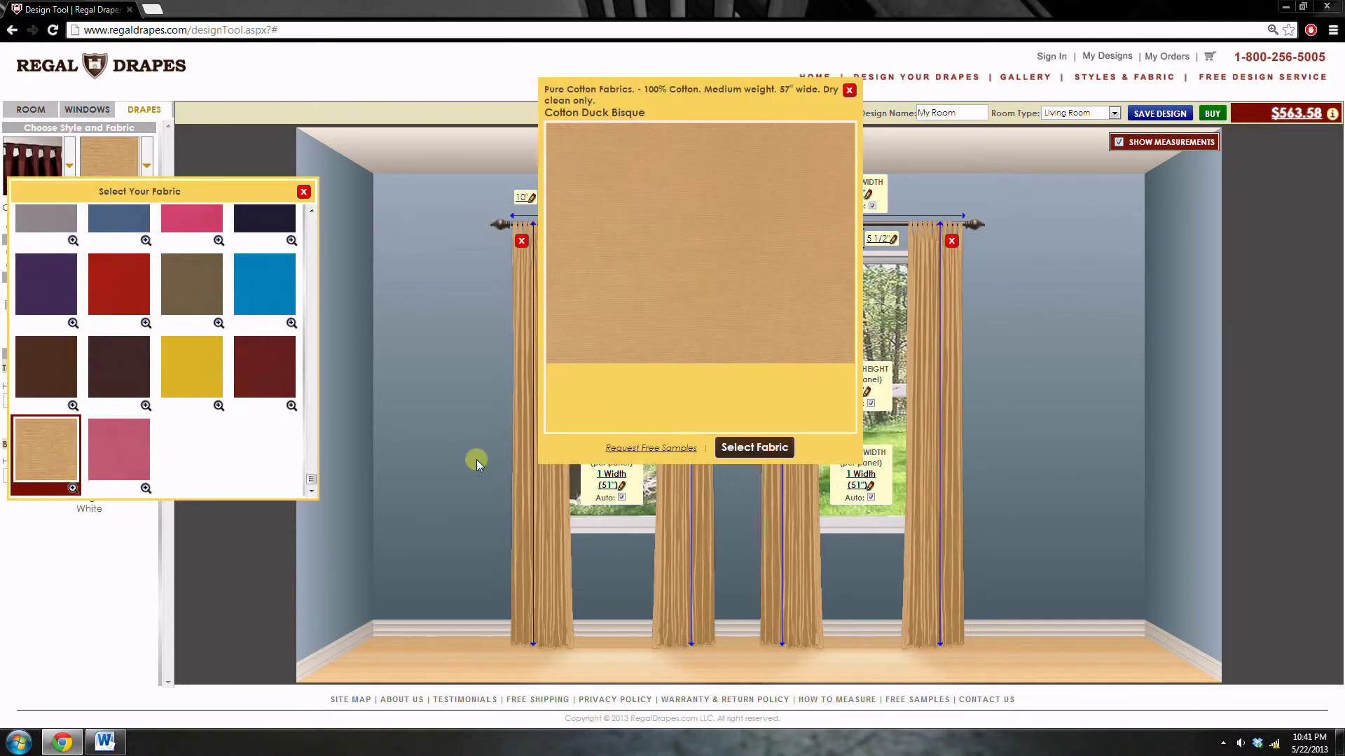
left_click(755, 448)
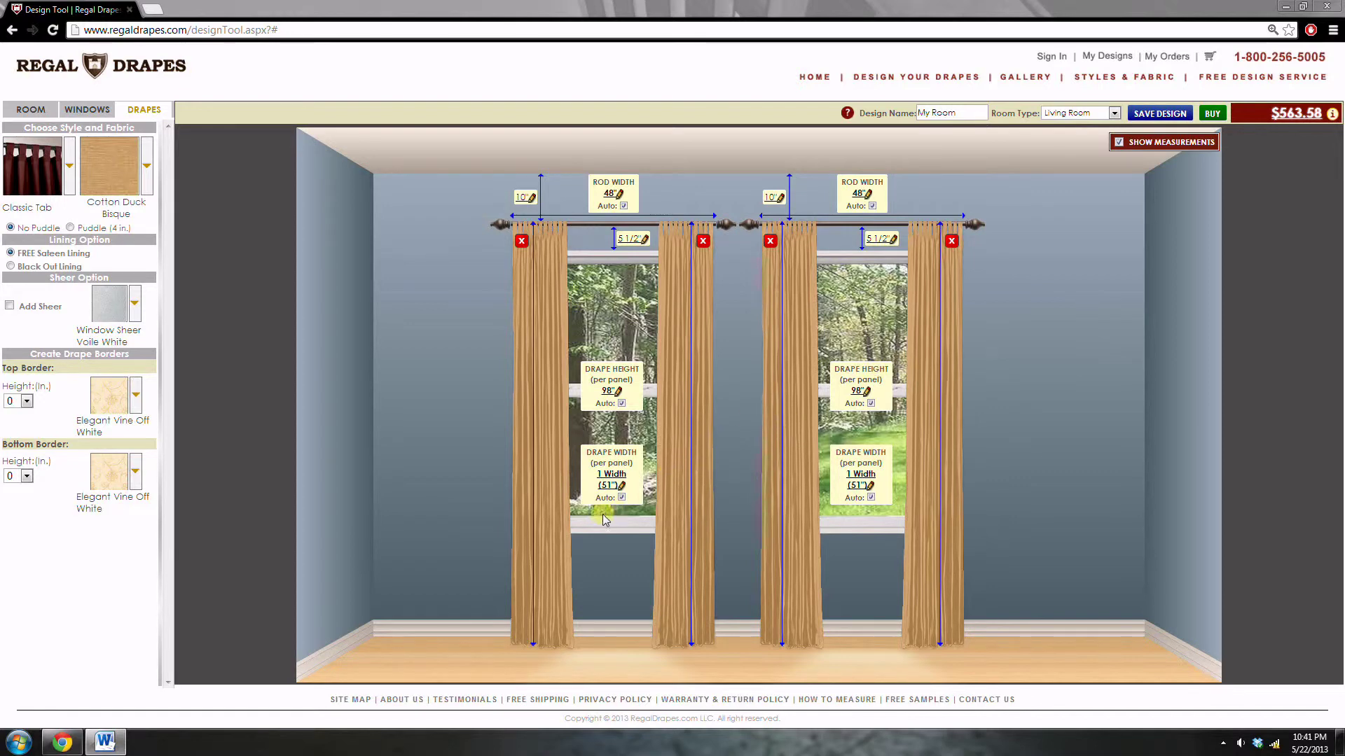
Step: Give the drapes a 4-inch floor puddle and Black Out Lining
left_click(621, 497)
left_click(70, 228)
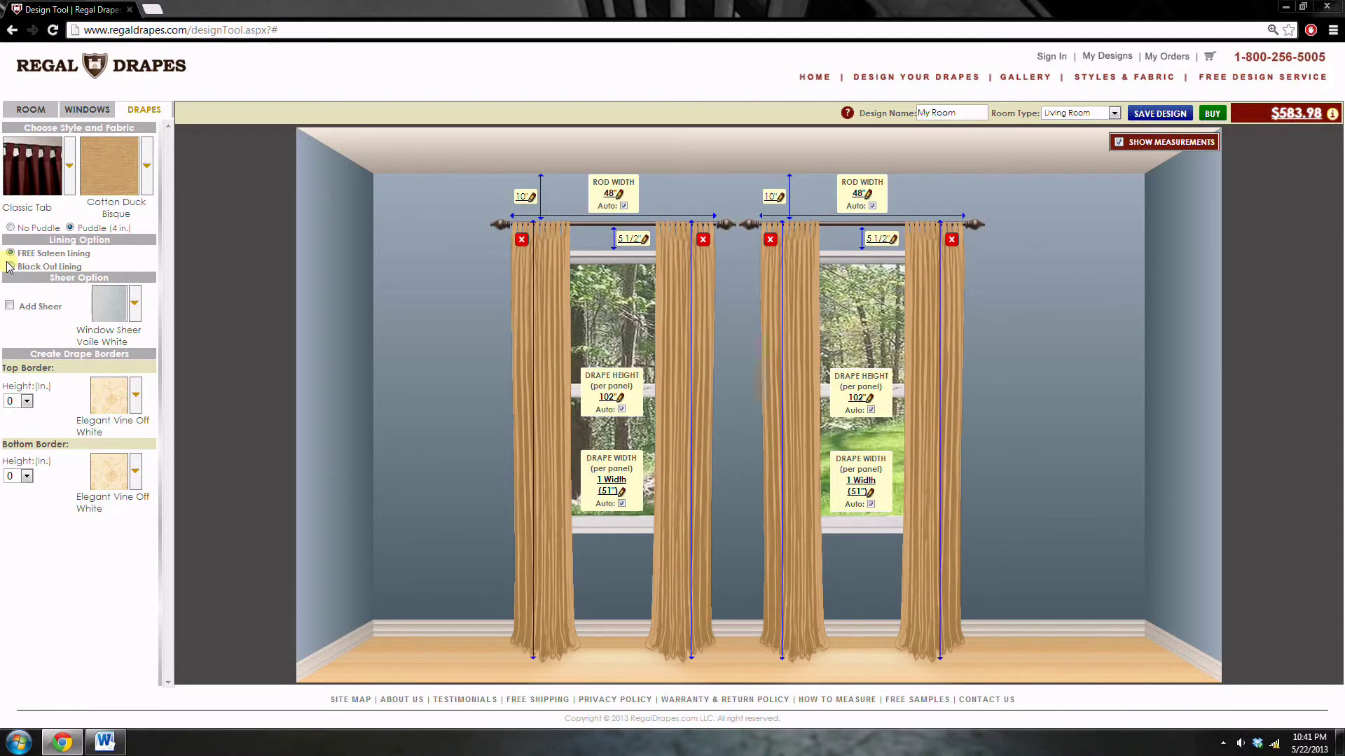
left_click(10, 267)
Step: Add Window Sheer Voile Aqua sheers to both windows
left_click(10, 305)
left_click(111, 308)
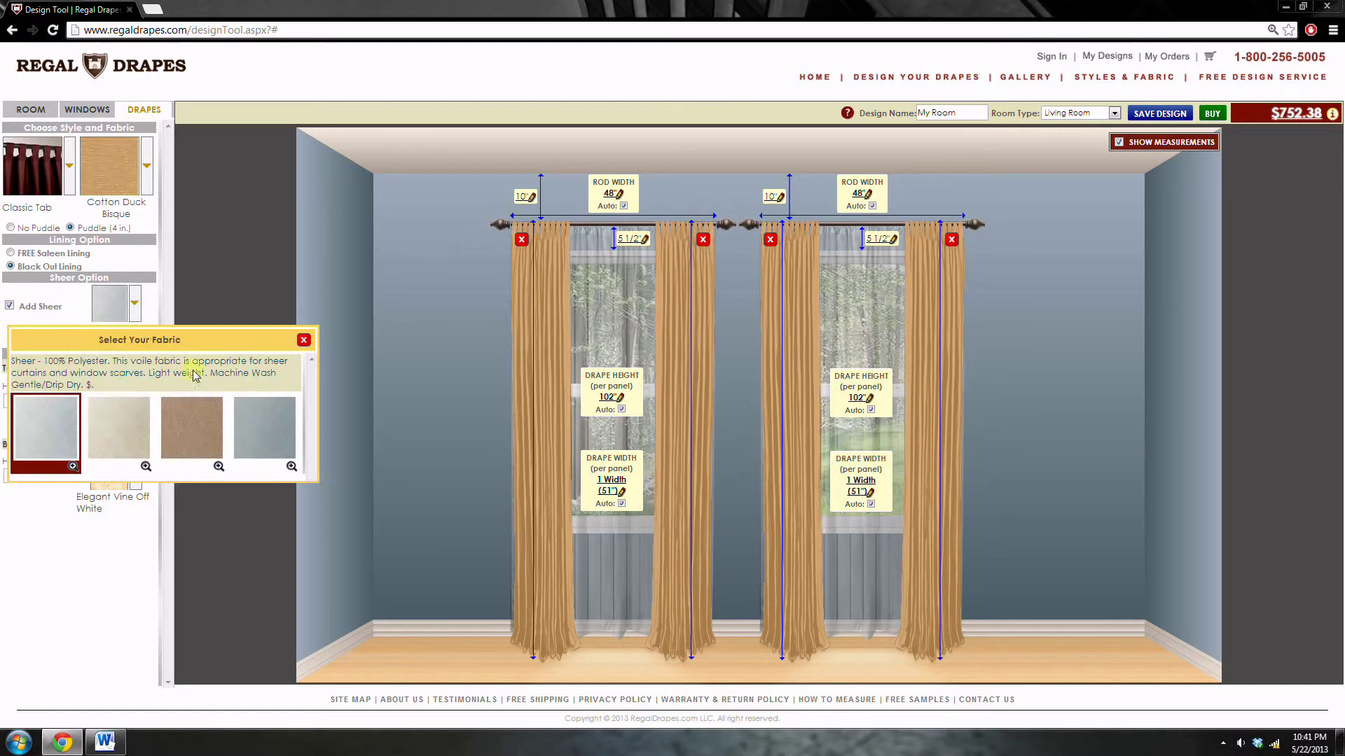
left_click(253, 428)
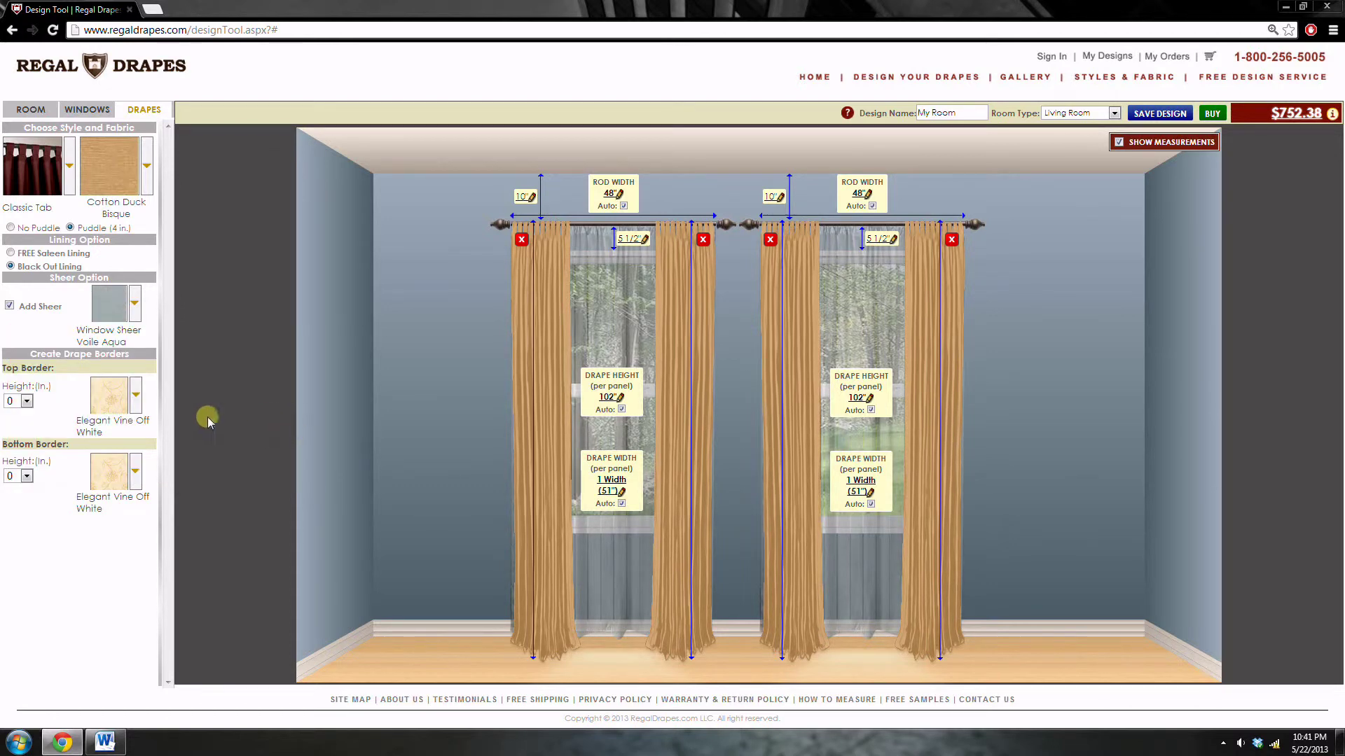
Step: Give the drapes a 6" top border in 9oz. Canvas Denim Blue
left_click(26, 401)
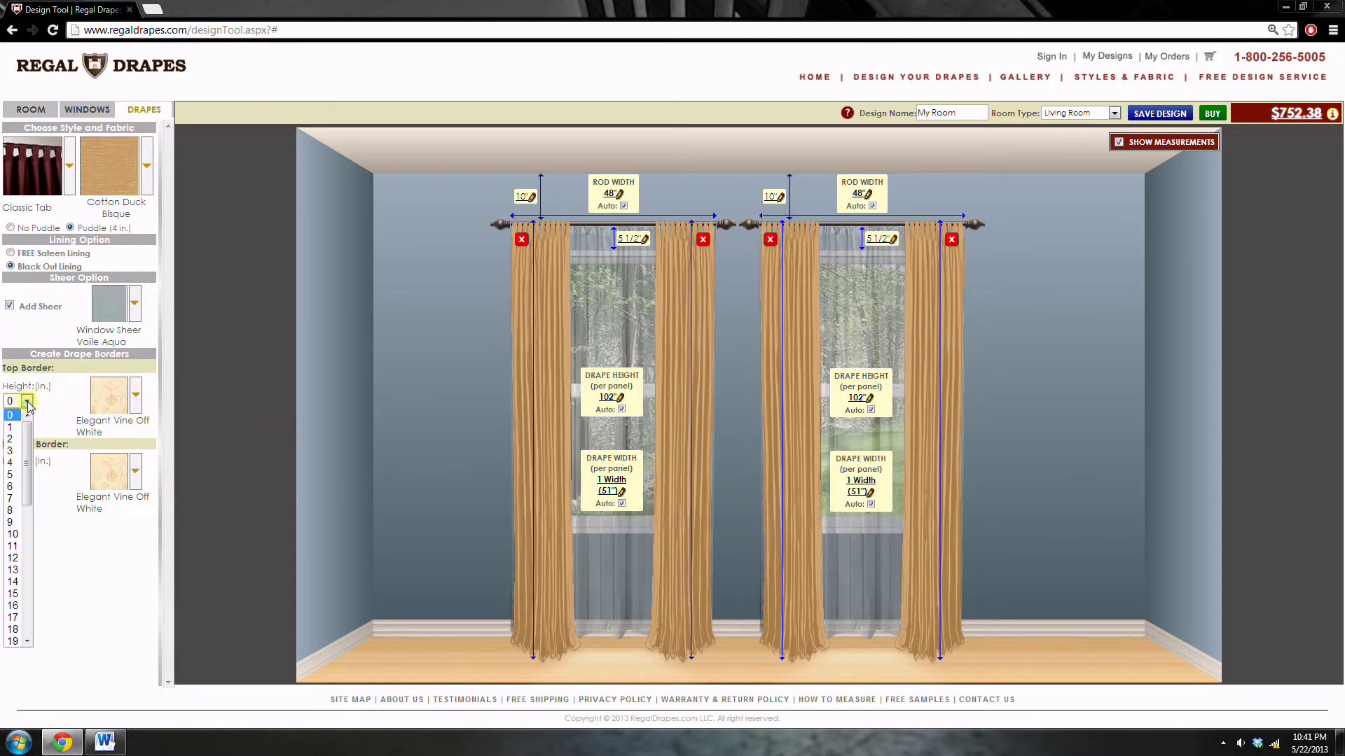
left_click(10, 486)
left_click(135, 396)
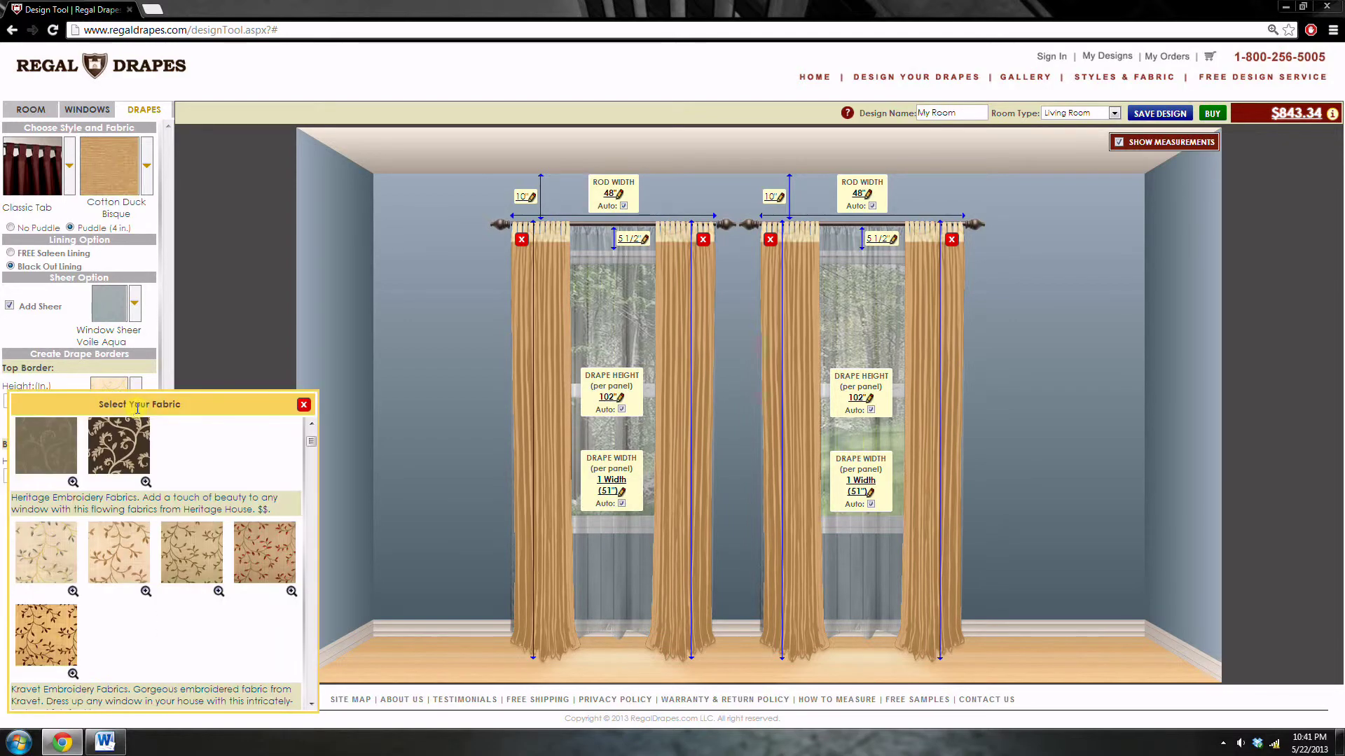
scroll(200, 494, "down", 5)
scroll(202, 490, "down", 10)
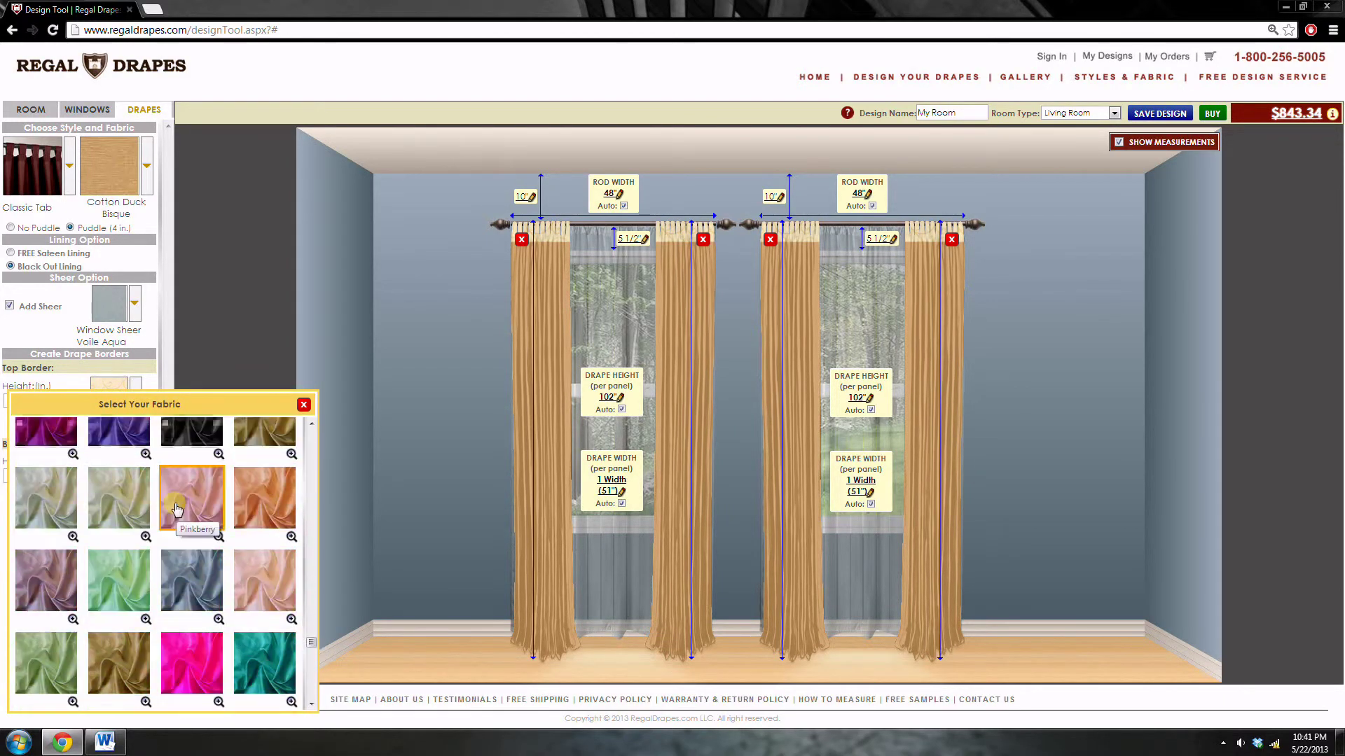
scroll(201, 521, "up", 1)
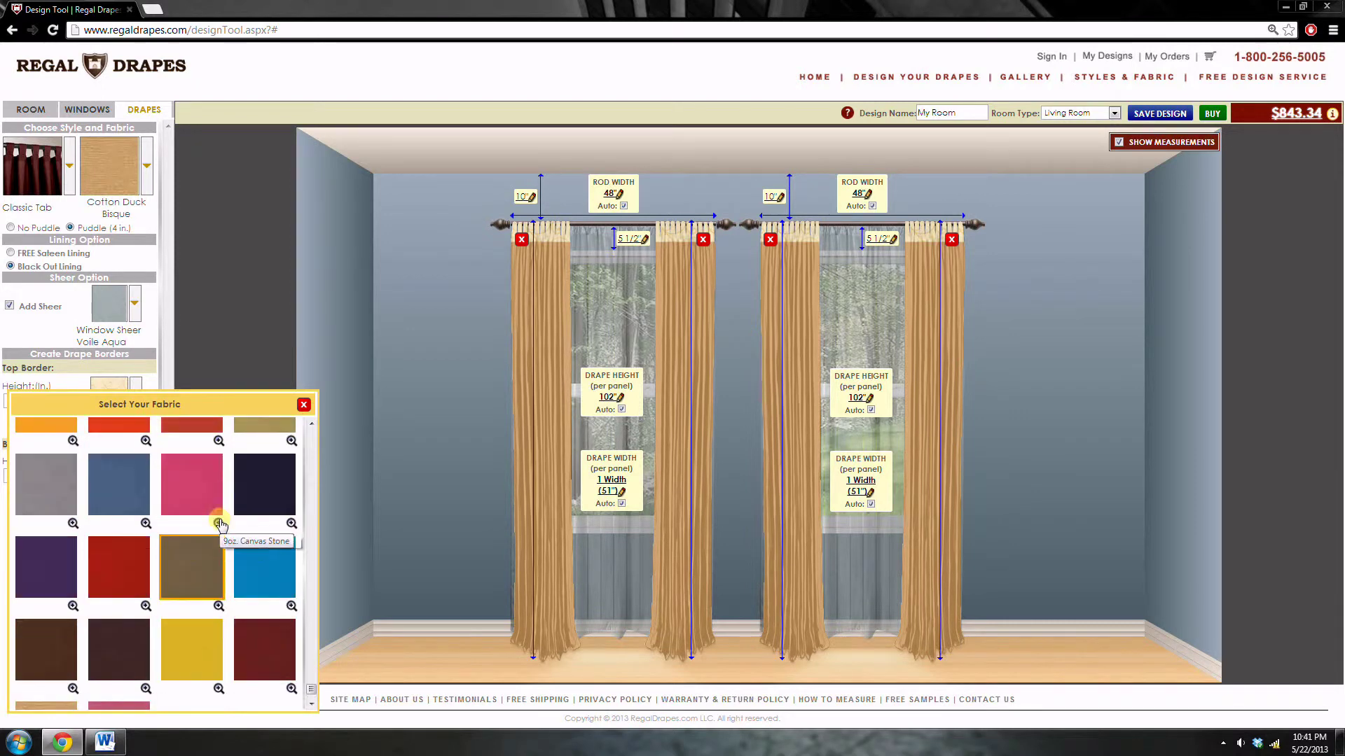
left_click(121, 501)
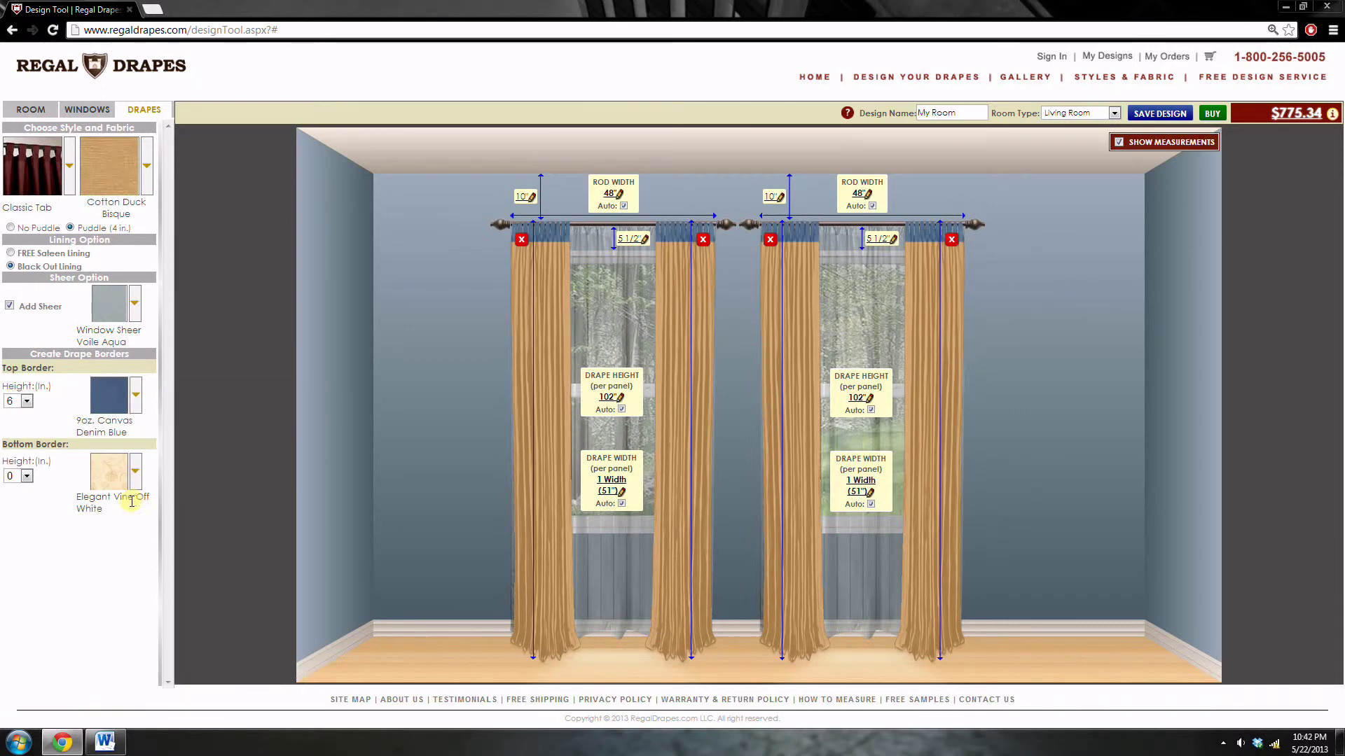
Step: Add a 4" bottom border in 9oz. Canvas Denim Blue, totalling $823.78
left_click(27, 476)
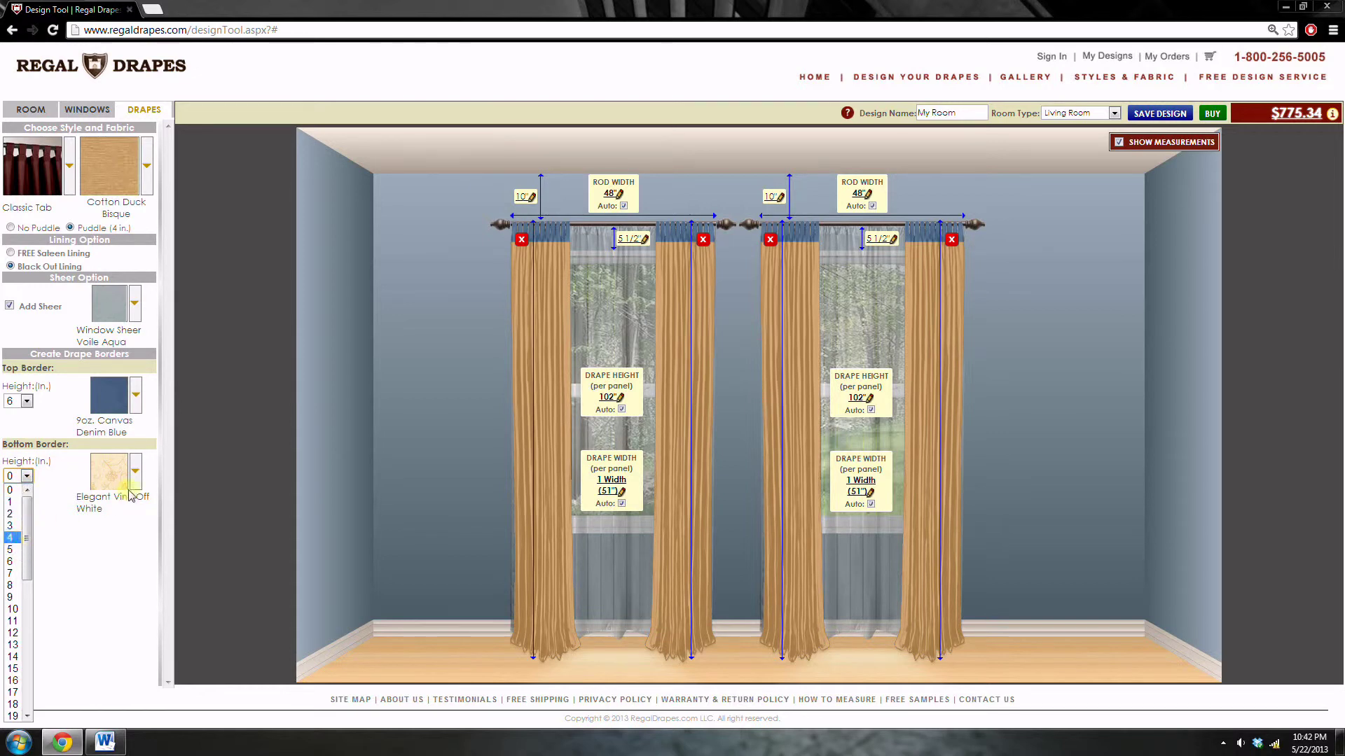
left_click(13, 538)
left_click(135, 471)
scroll(123, 588, "down", 15)
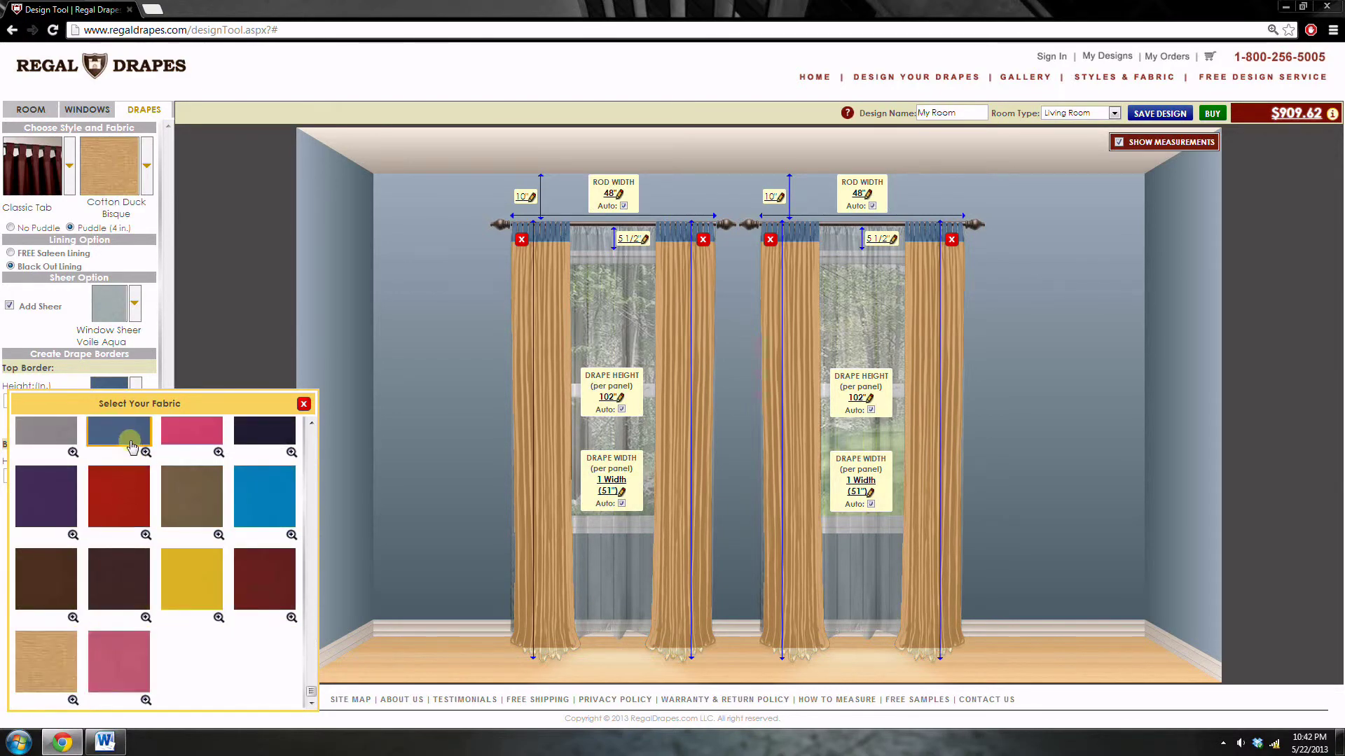
left_click(130, 441)
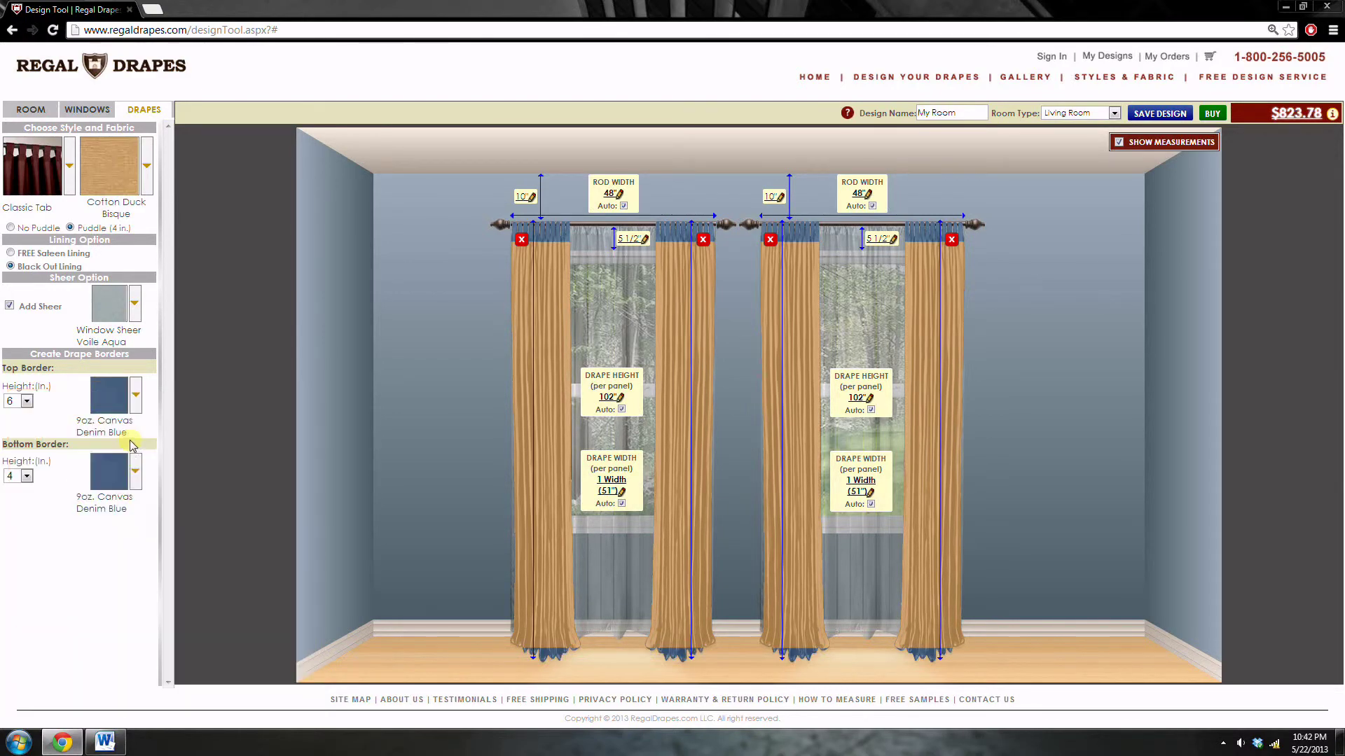
left_click(1332, 115)
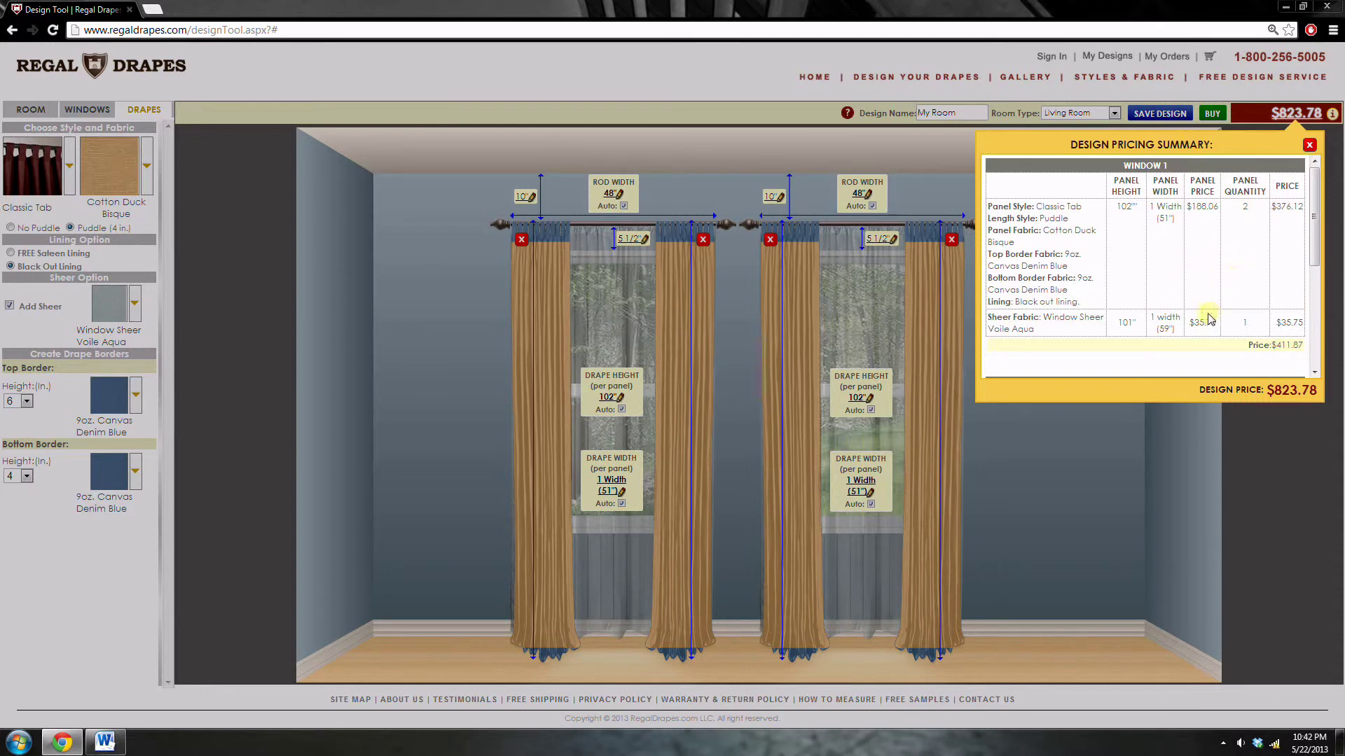
scroll(1255, 300, "down", 3)
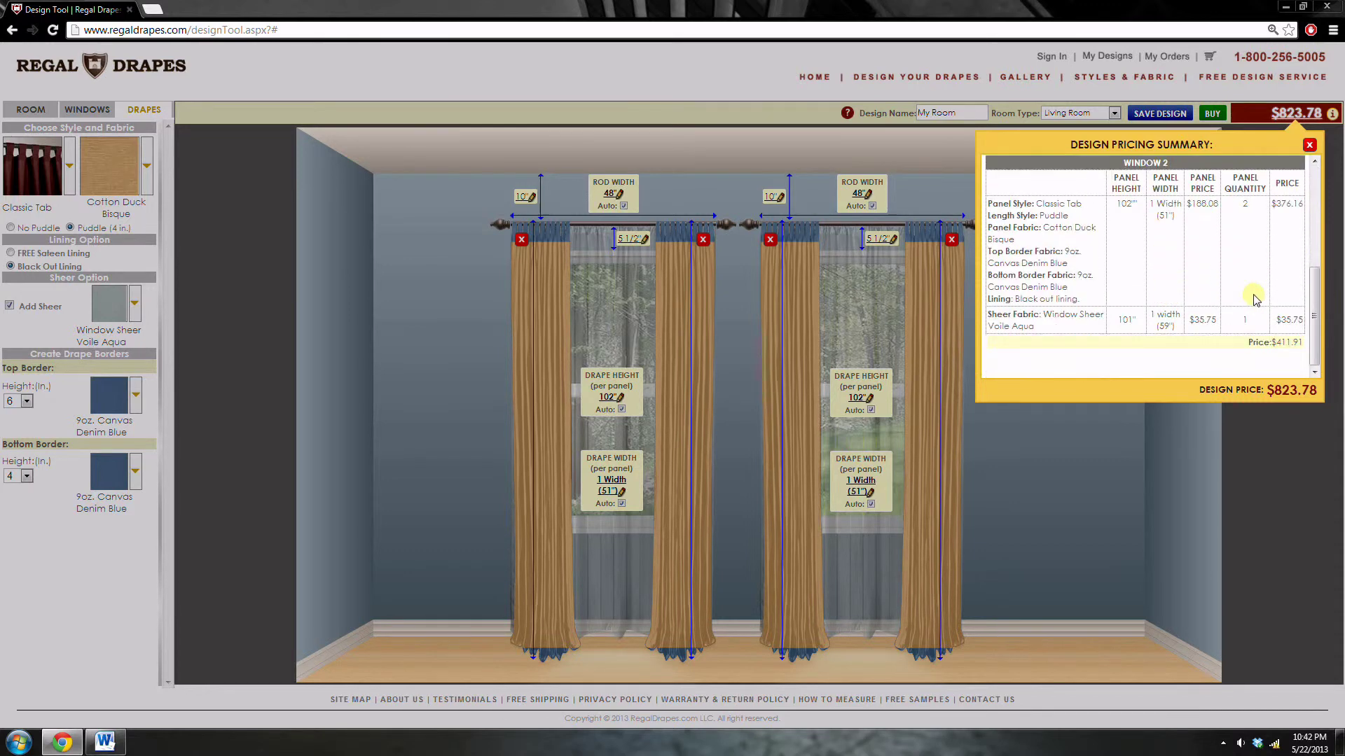
left_click(1309, 146)
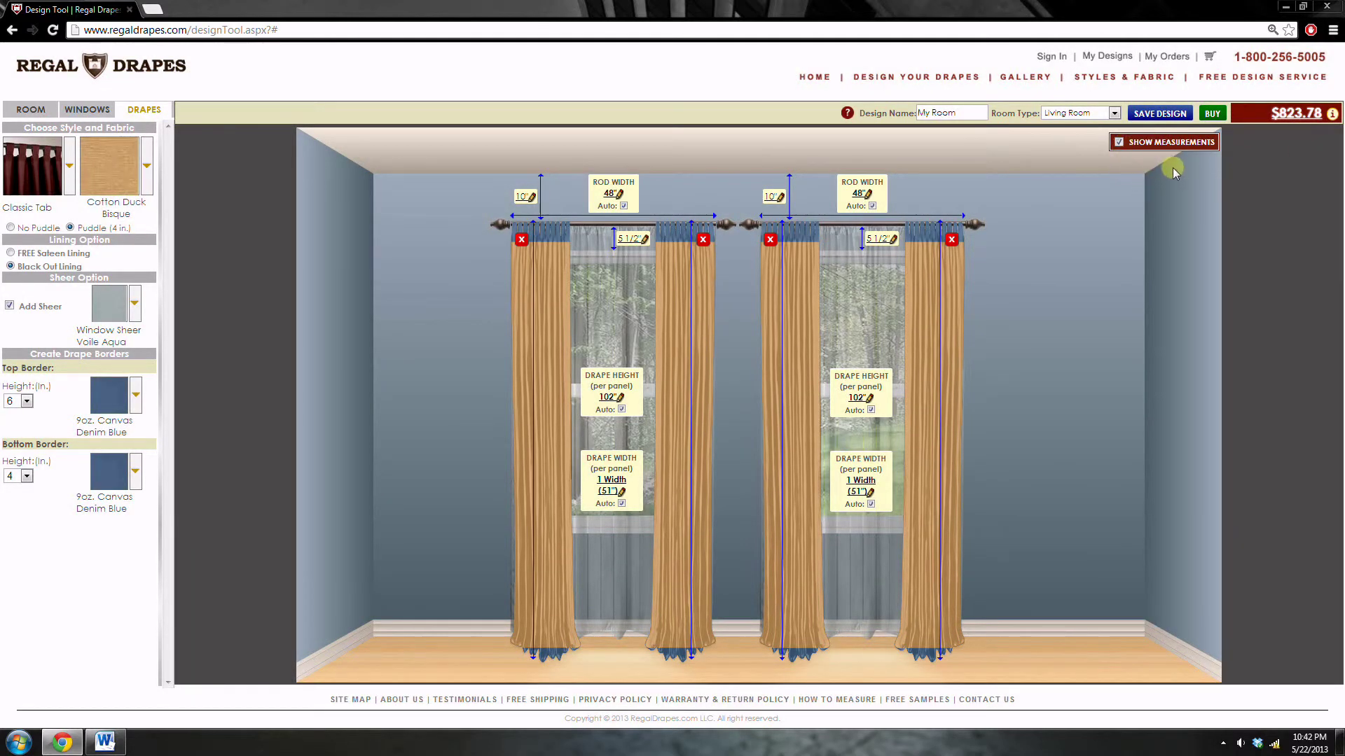
Step: Start buying the design and choose to sign in as an existing customer
left_click(1211, 114)
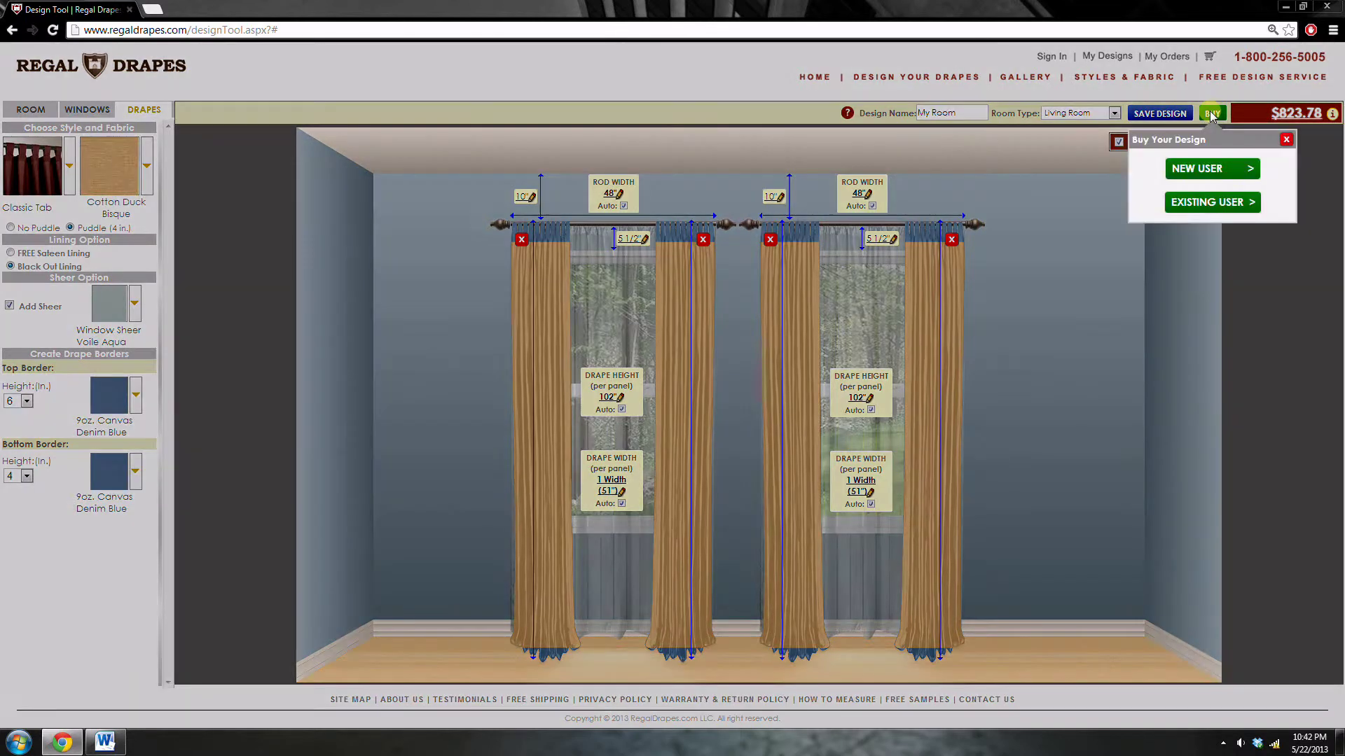
left_click(1231, 204)
left_click(1189, 183)
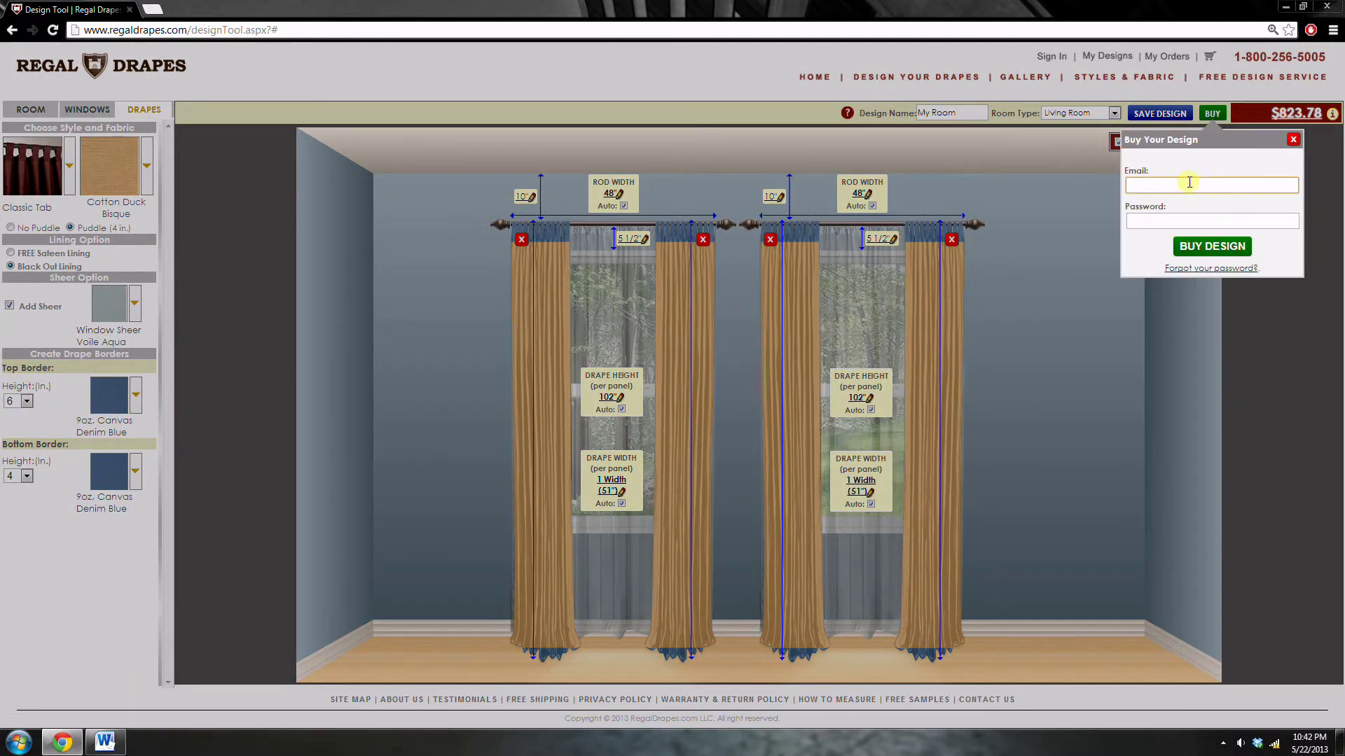
left_click(1190, 184)
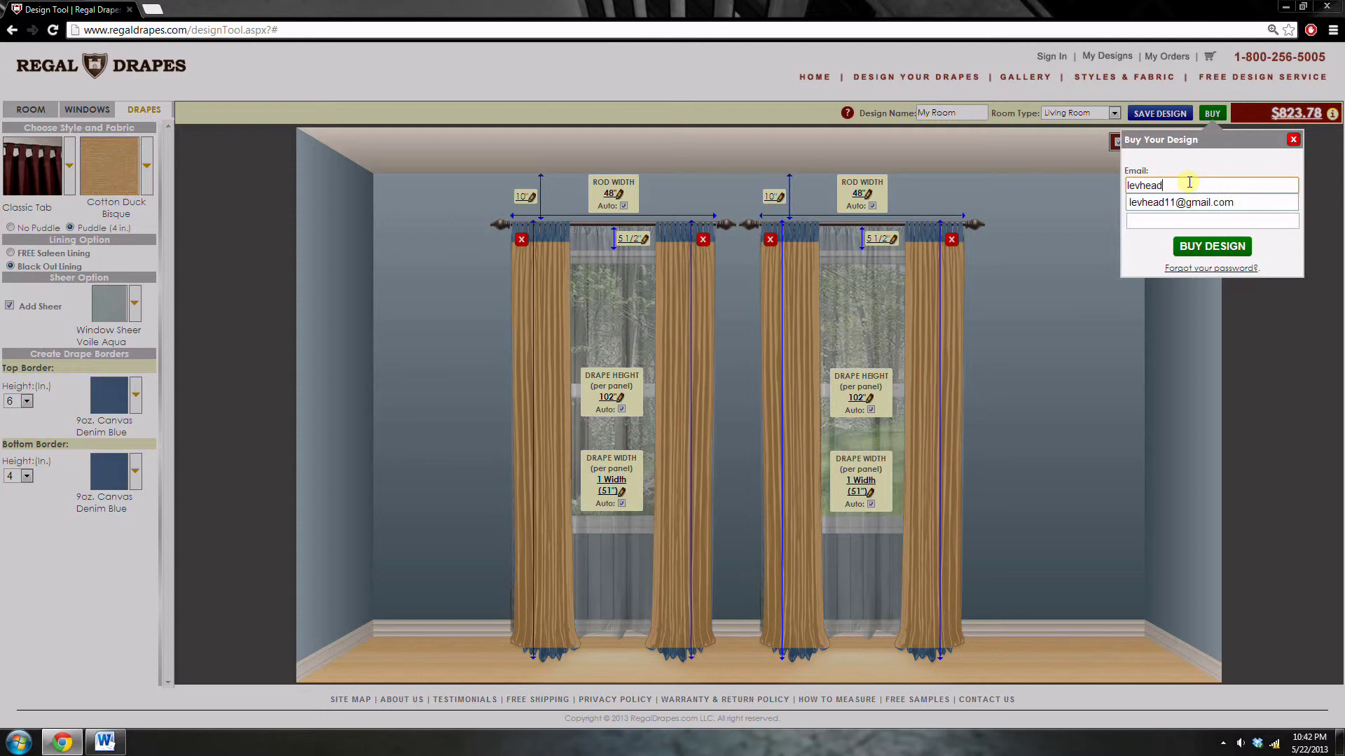
Step: Sign in with the account e-mail and password to add the design to the basket
type("levhead")
key("Down")
key("Return")
key("Tab")
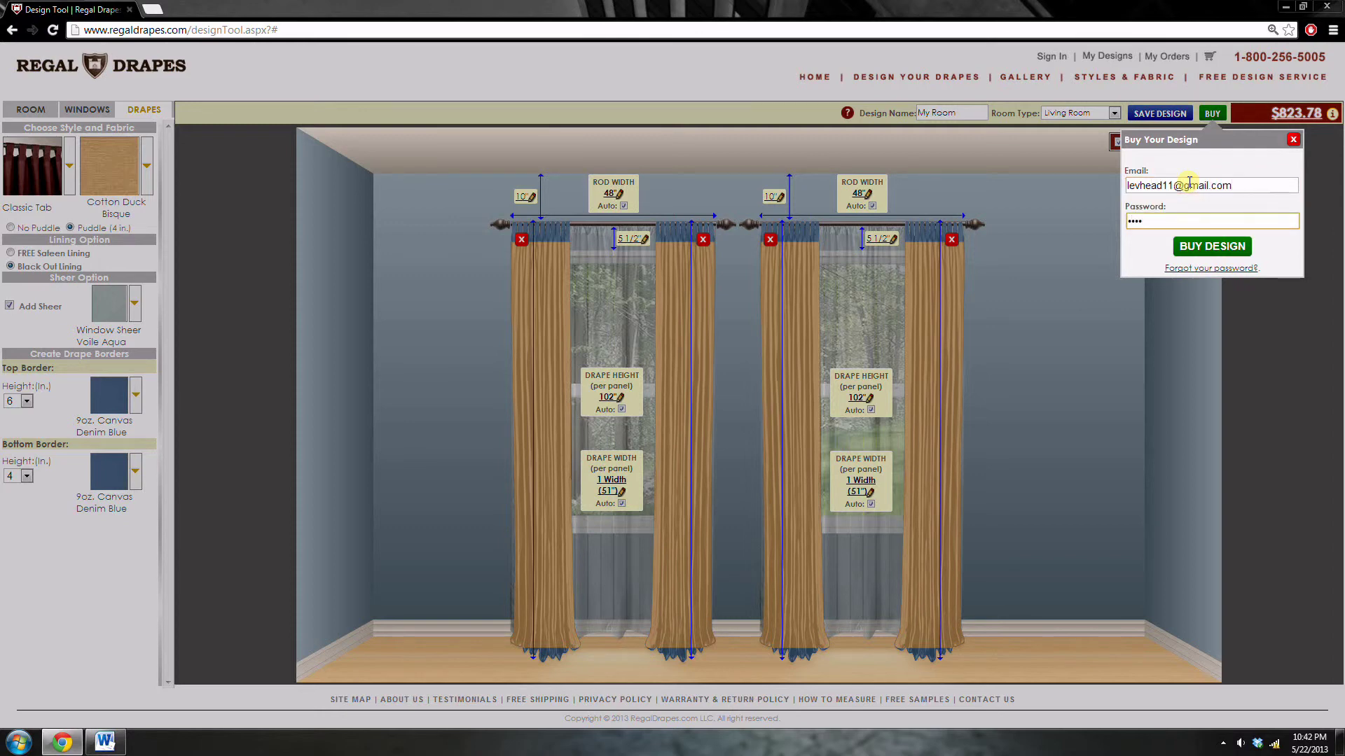
key("Return")
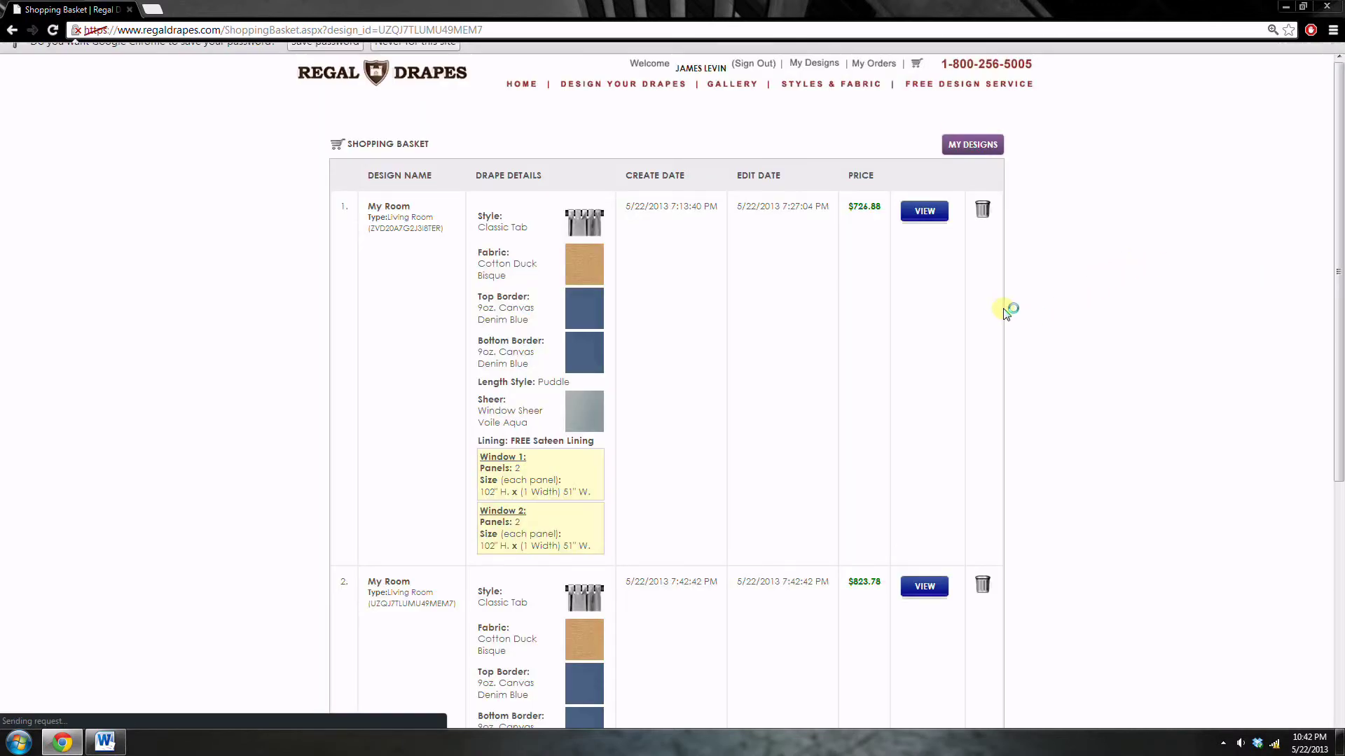
scroll(967, 294, "down", 4)
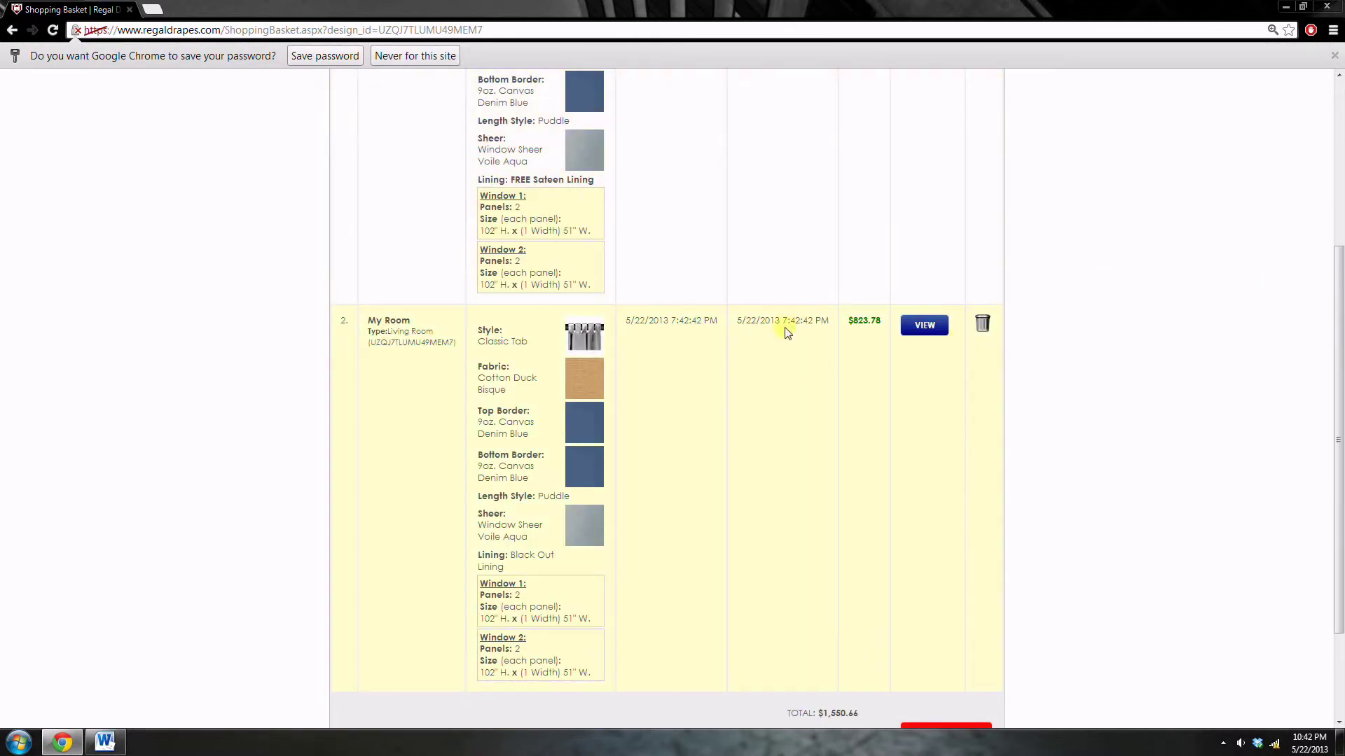
scroll(1163, 335, "up", 3)
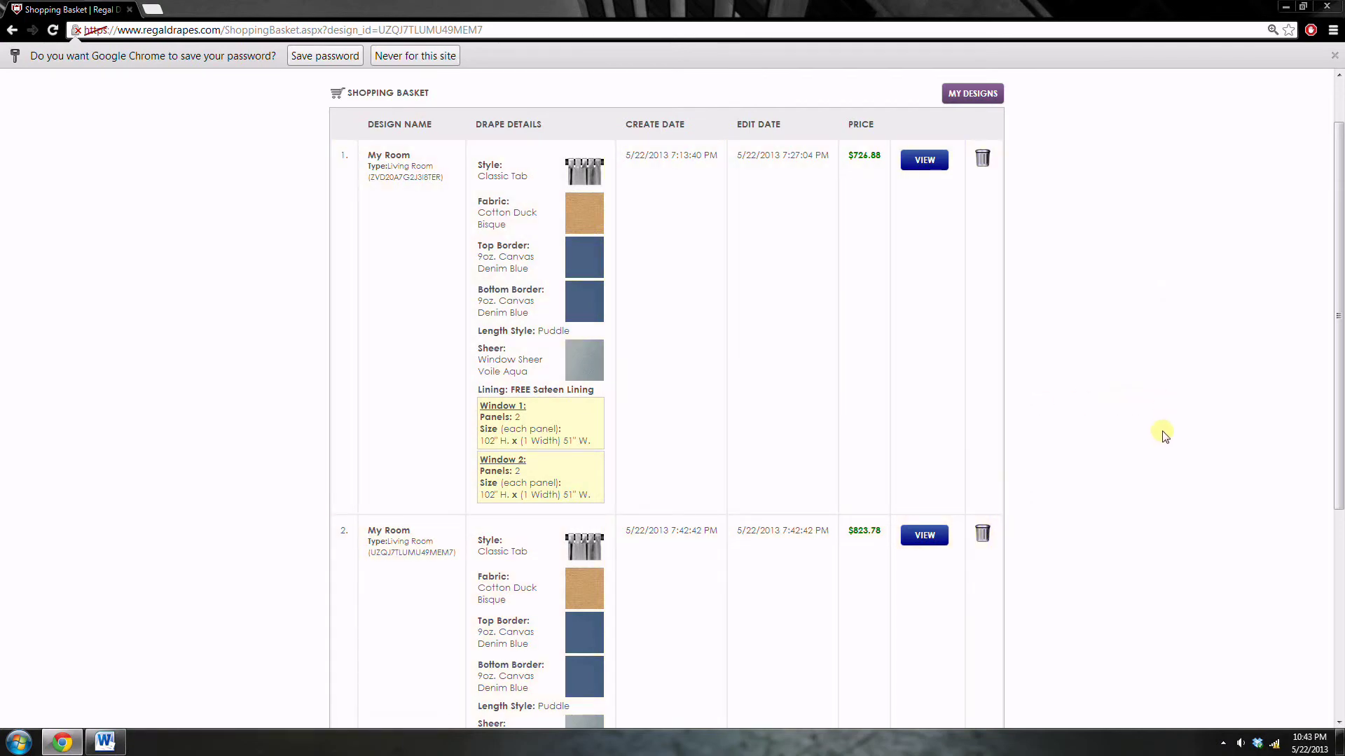
scroll(1027, 280, "down", 5)
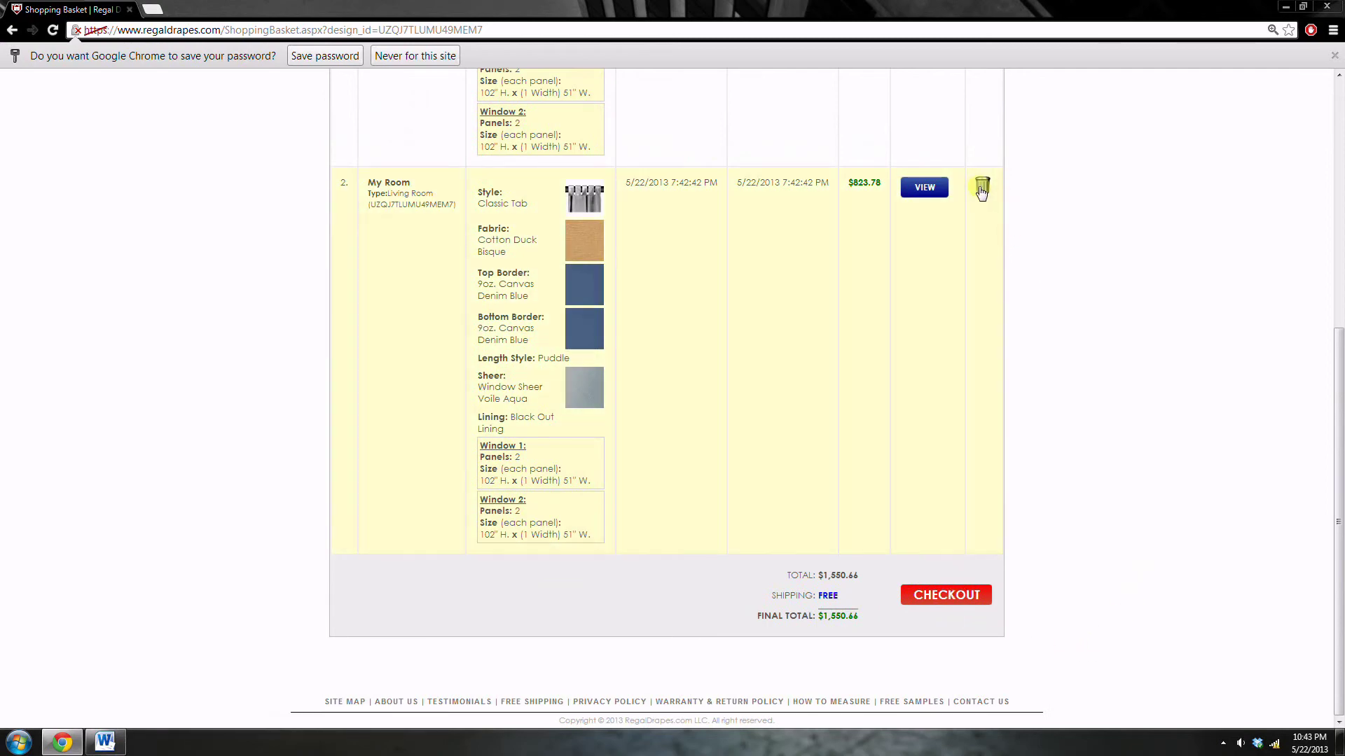
scroll(983, 302, "up", 5)
scroll(980, 301, "up", 1)
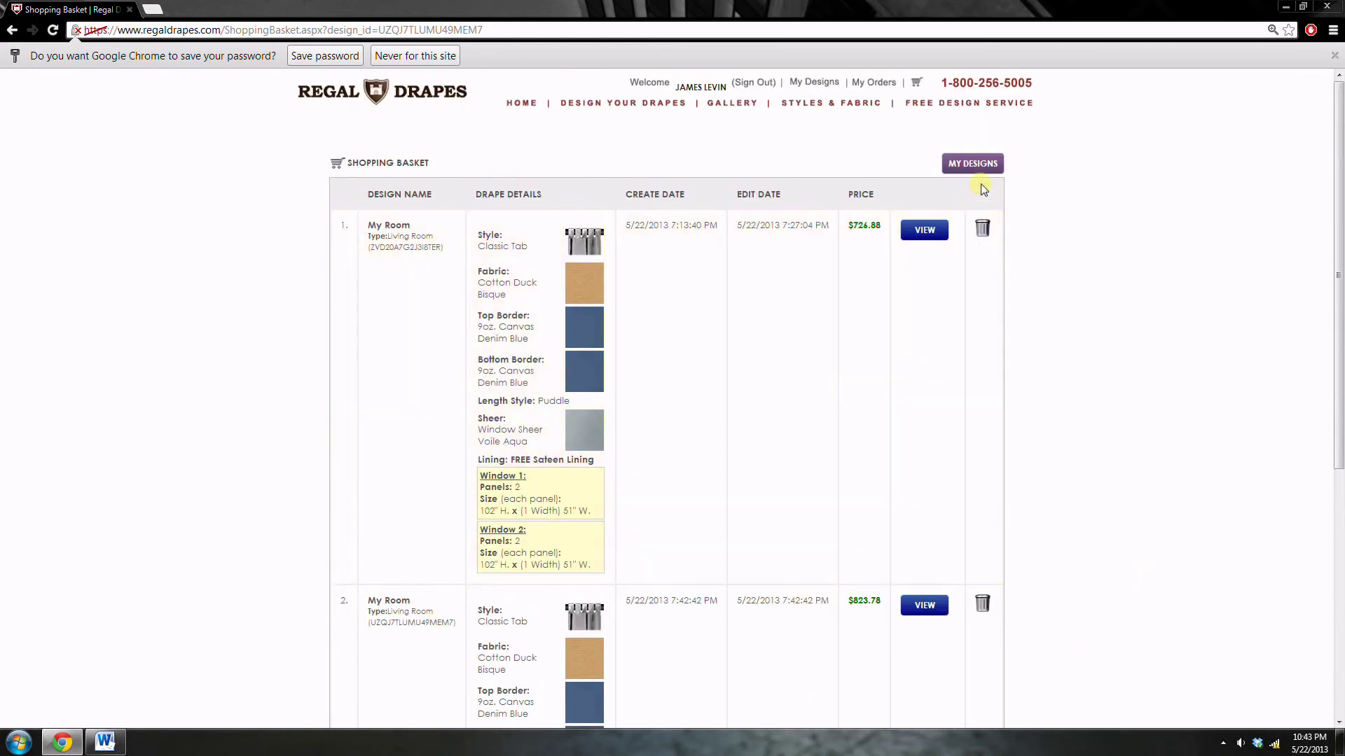
Step: From My Designs, start a new blank design with an empty 160" by 96" room
left_click(978, 165)
left_click(880, 140)
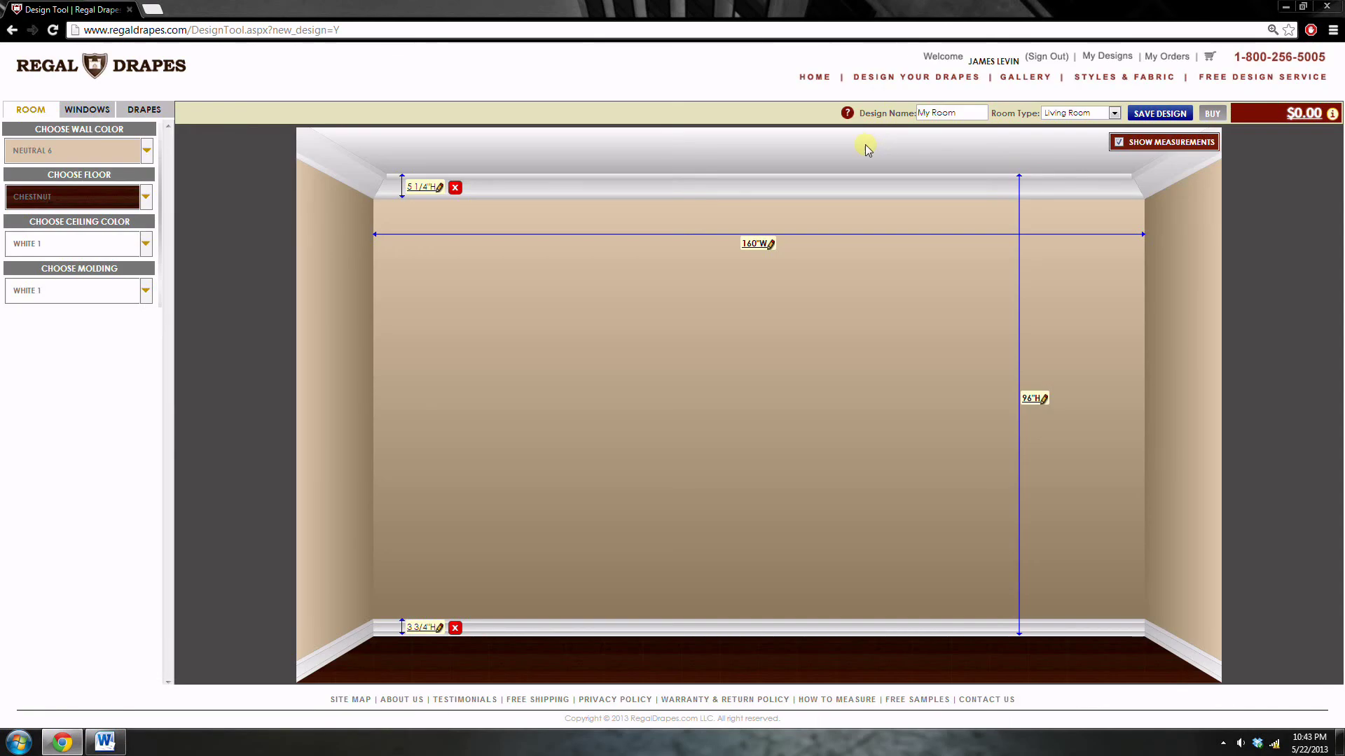